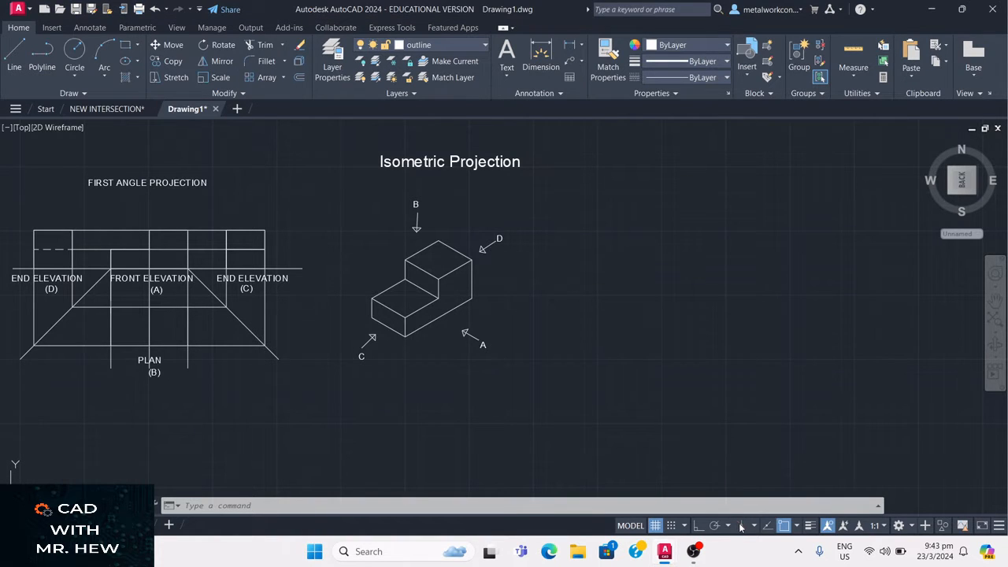
Try toggling isometric drafting on and off, and switch the isoplane to Right and Top.
left_click(739, 527)
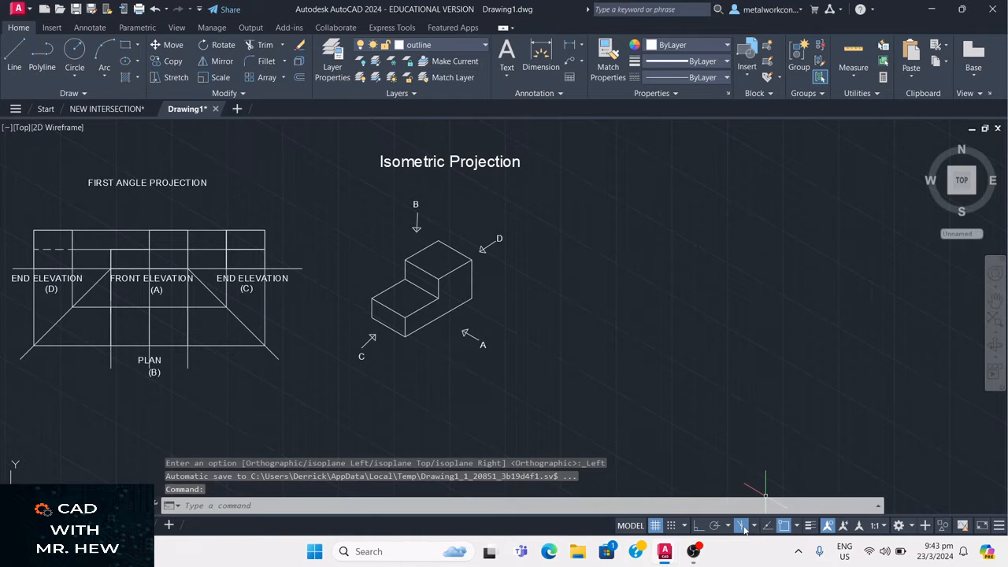
left_click(741, 526)
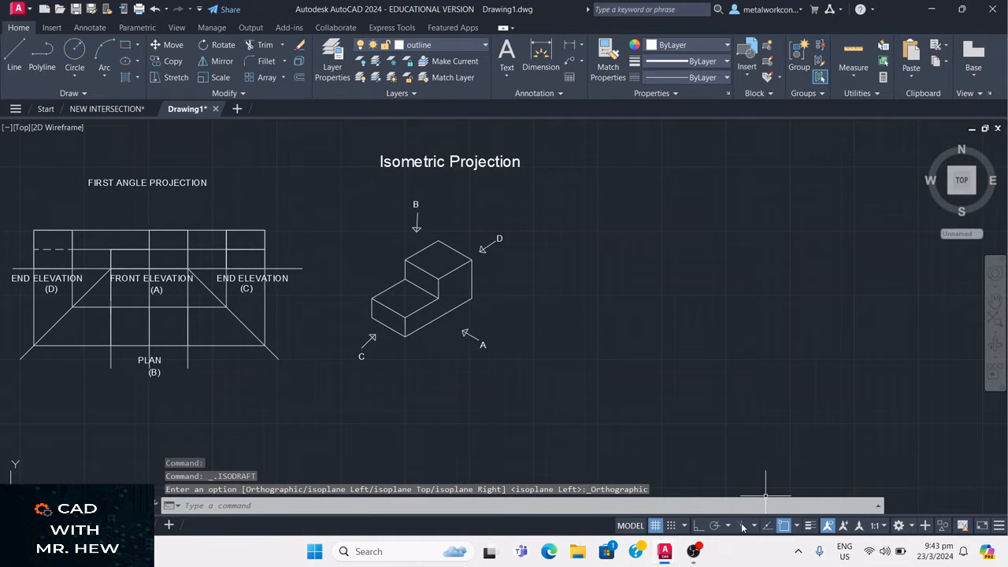
left_click(741, 526)
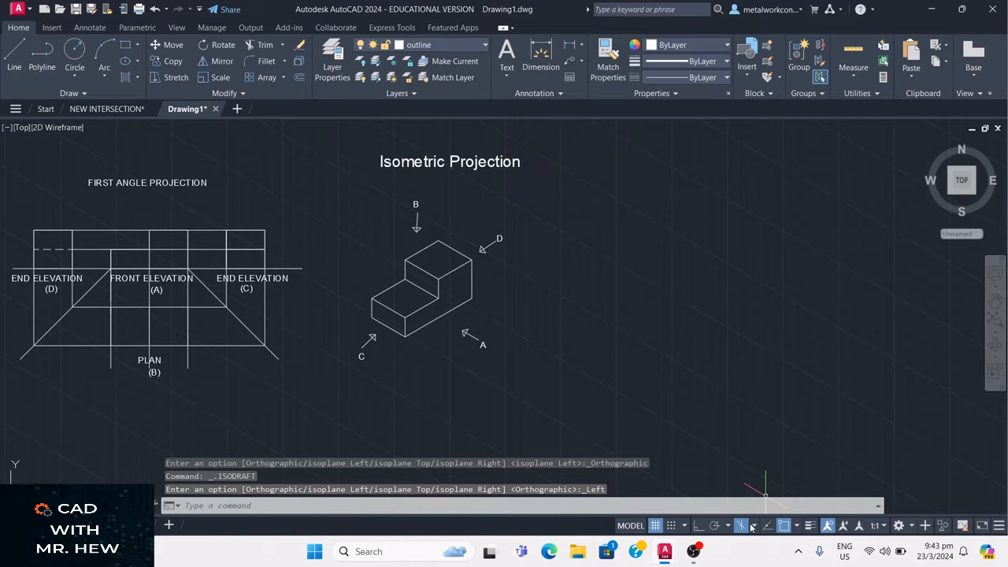
left_click(755, 526)
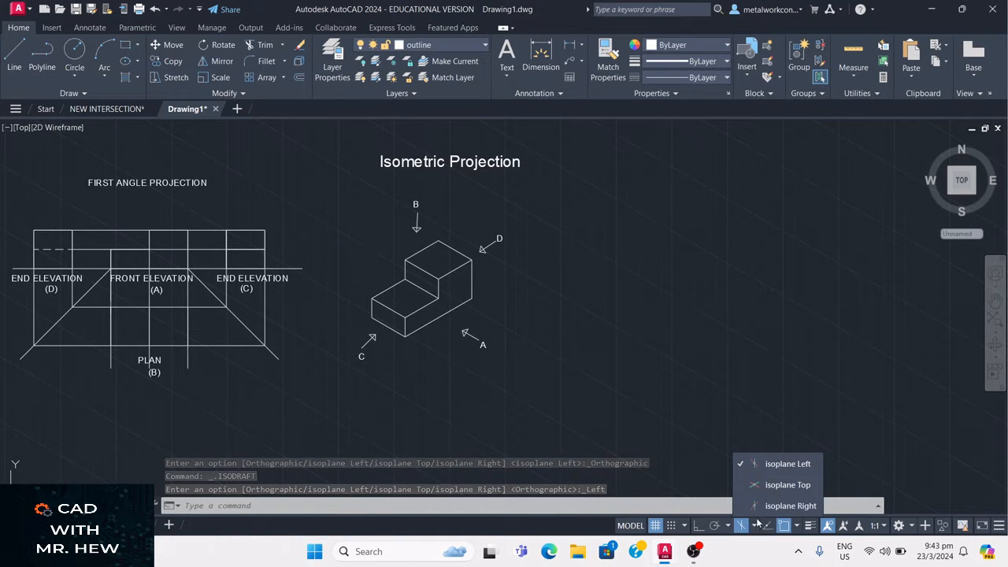
left_click(779, 505)
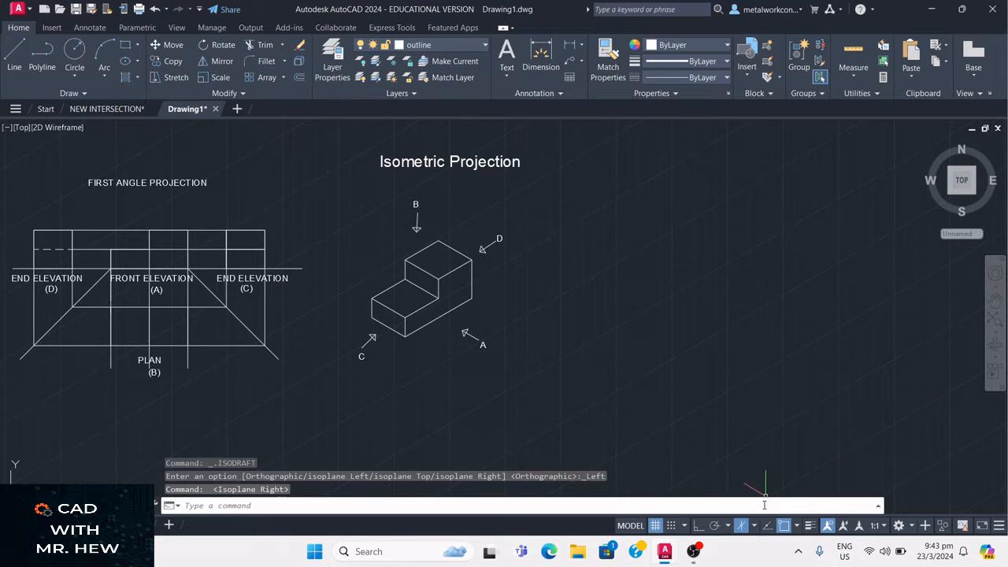
left_click(755, 526)
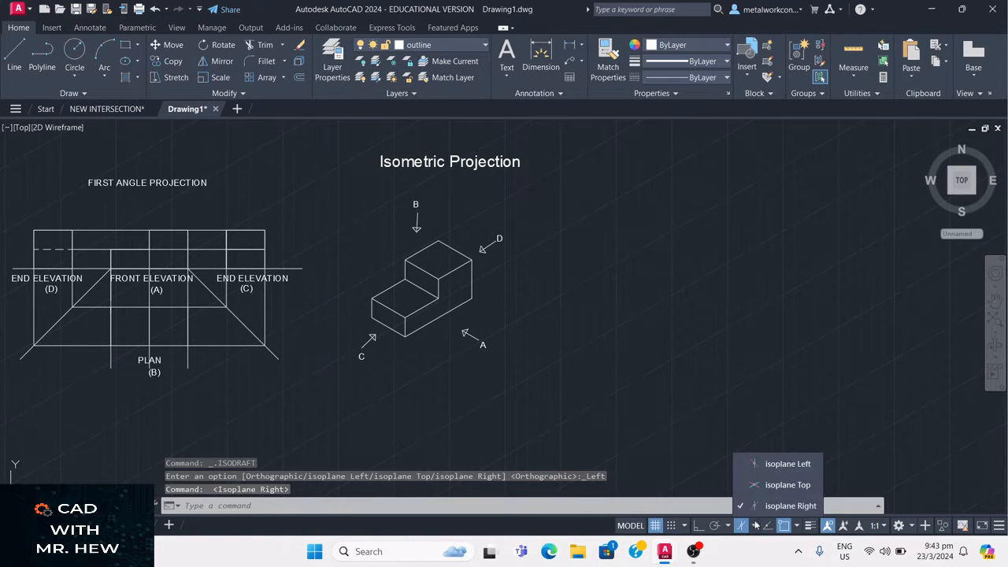
left_click(766, 486)
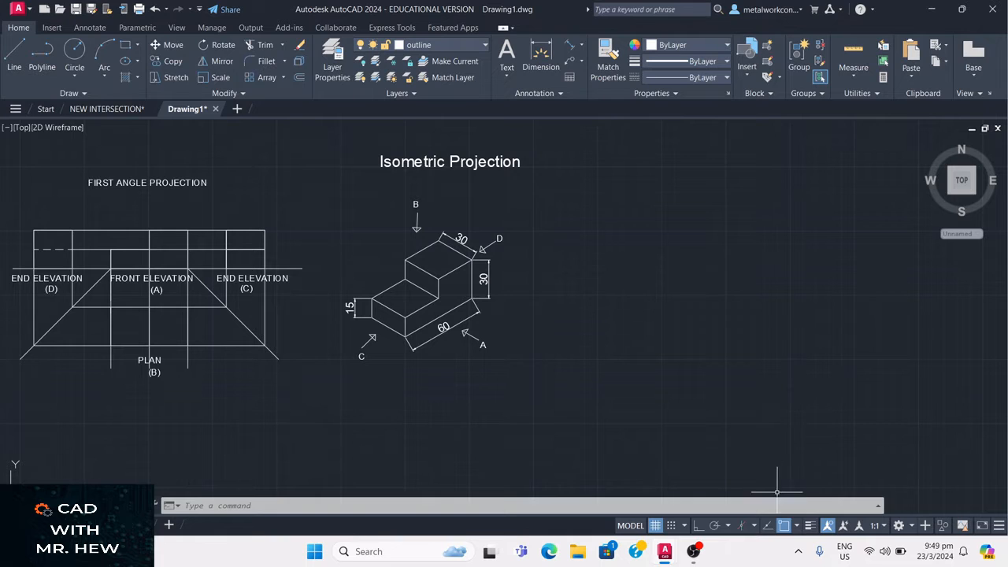
Turn on isometric drafting with the Right isoplane active.
left_click(752, 526)
left_click(774, 499)
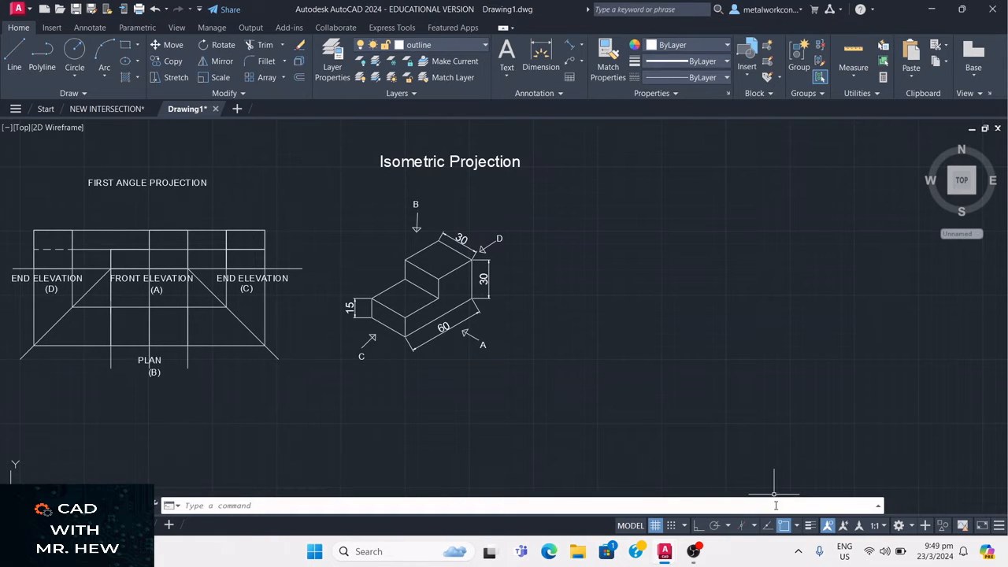
left_click(741, 526)
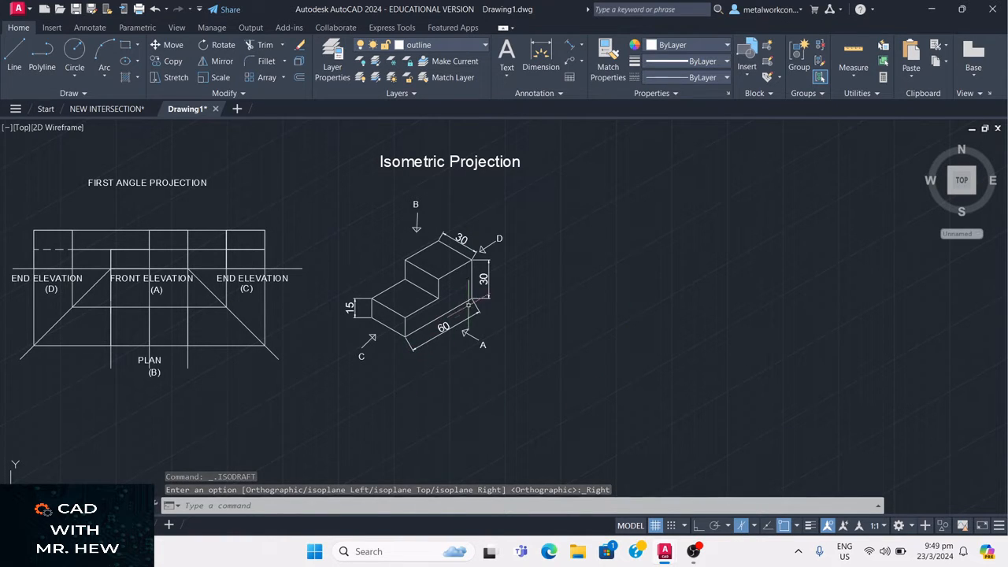
Make layer 0 the current layer.
left_click(465, 45)
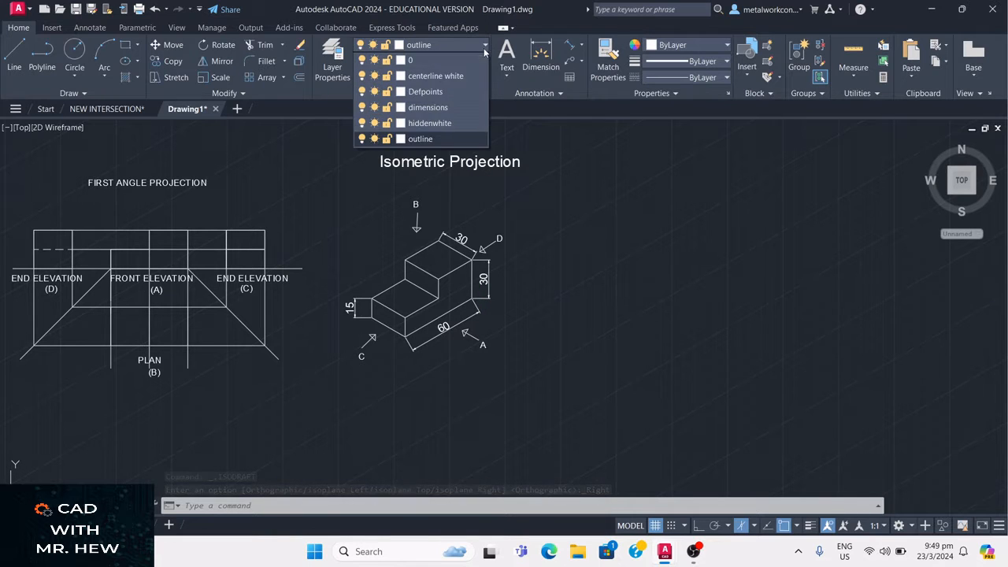
left_click(441, 61)
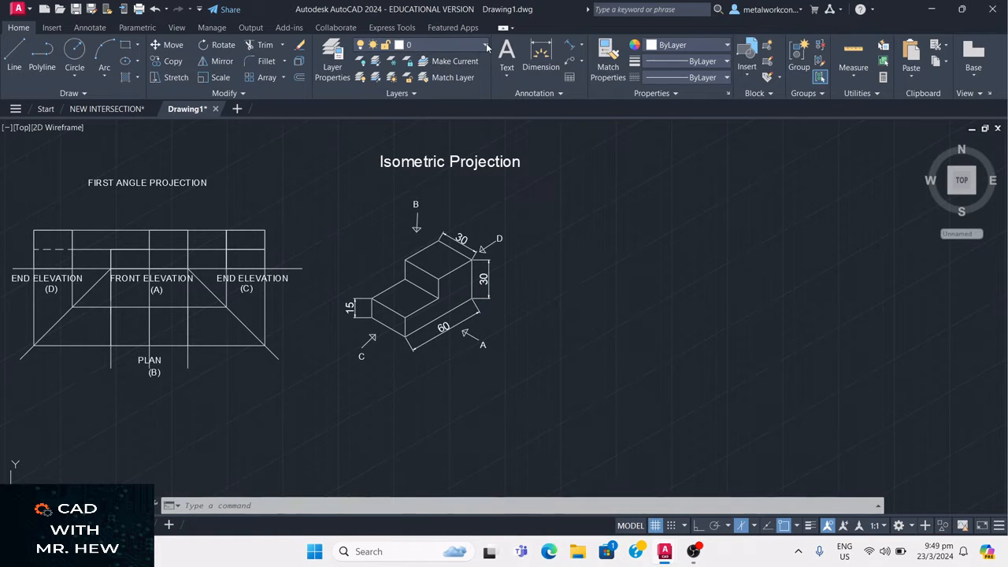
left_click(486, 45)
left_click(453, 57)
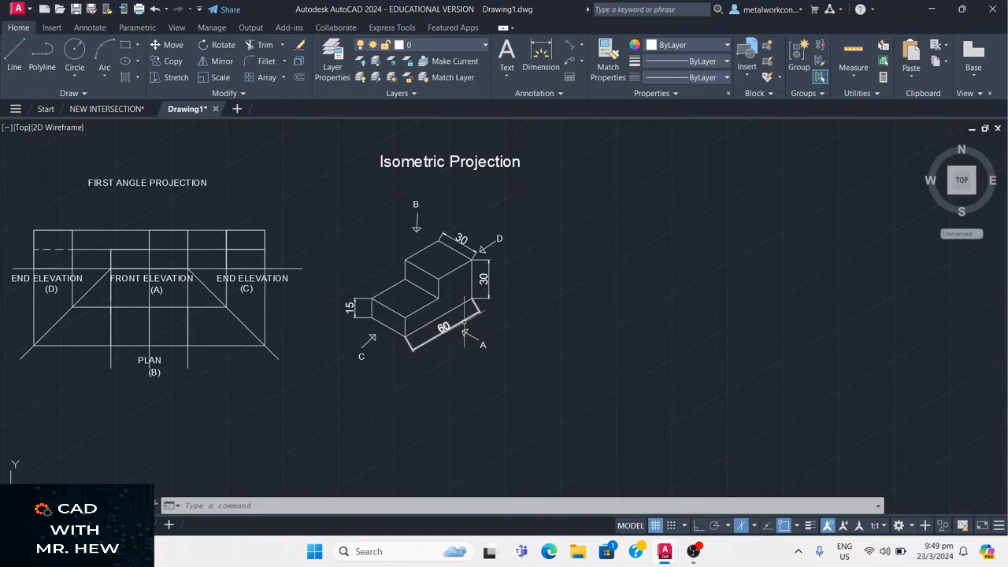
Turn on snap and draw a 60-unit line rising at 30° in the empty area beside the dimensioned isometric block.
left_click(13, 60)
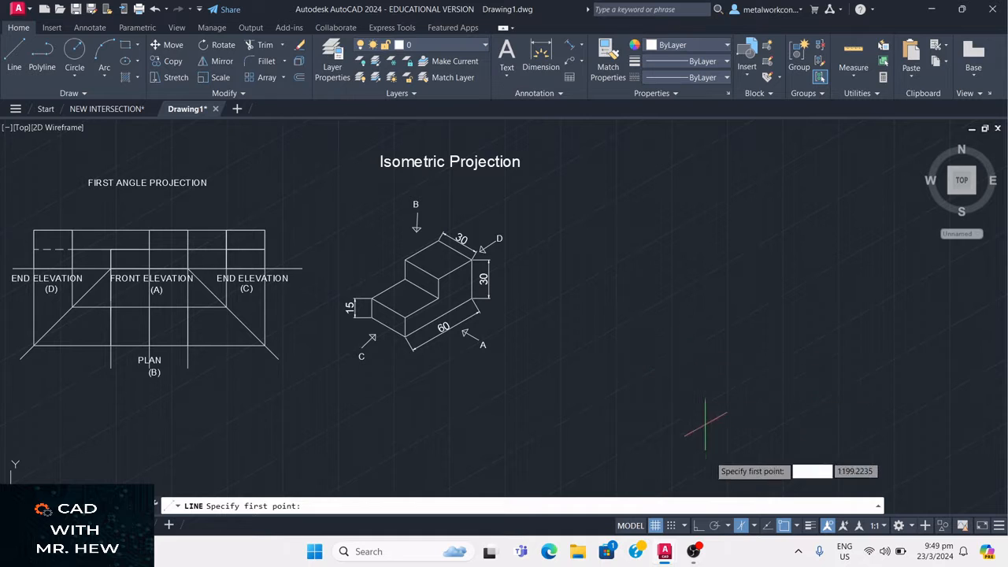
left_click(670, 526)
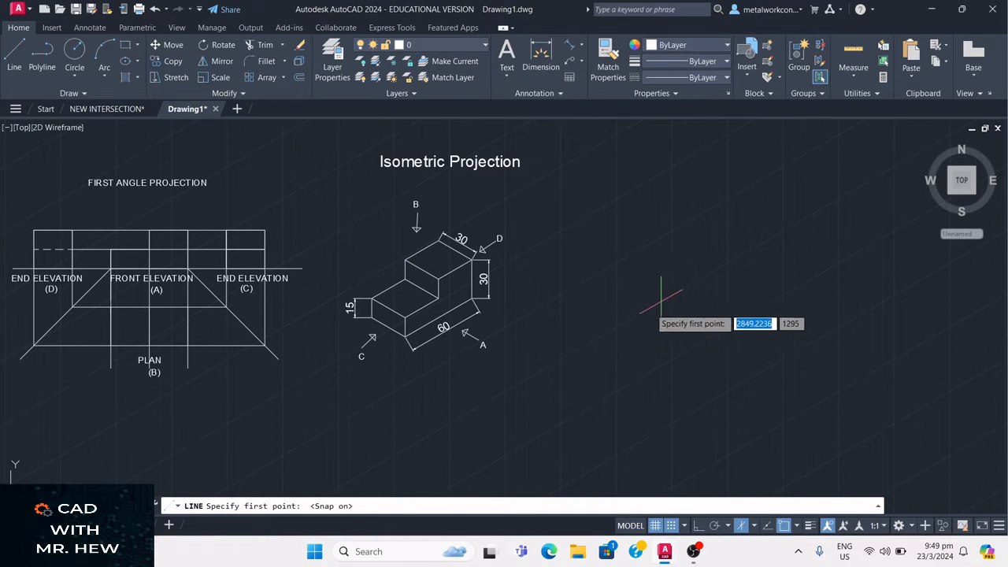
left_click(616, 323)
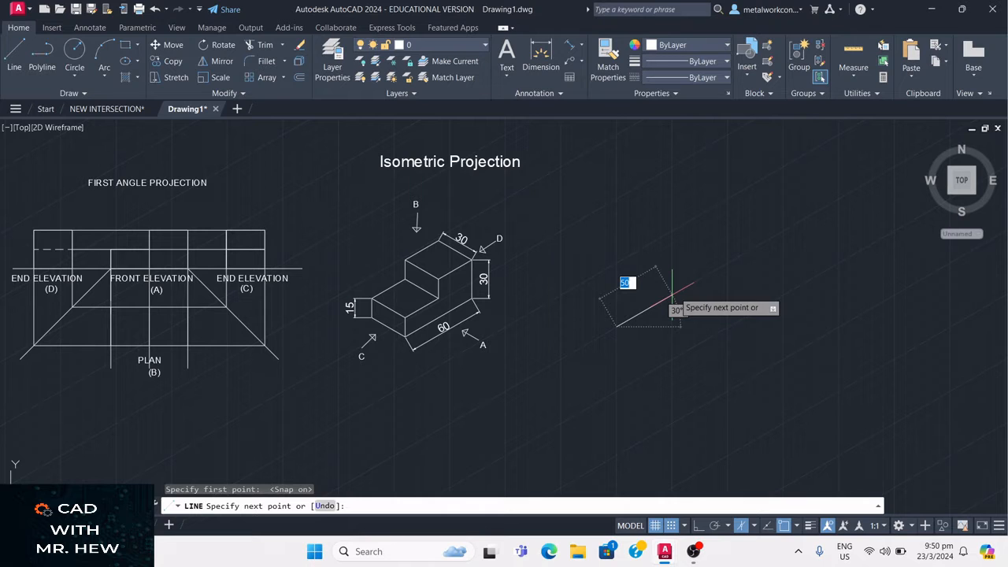
type("60")
key("Return")
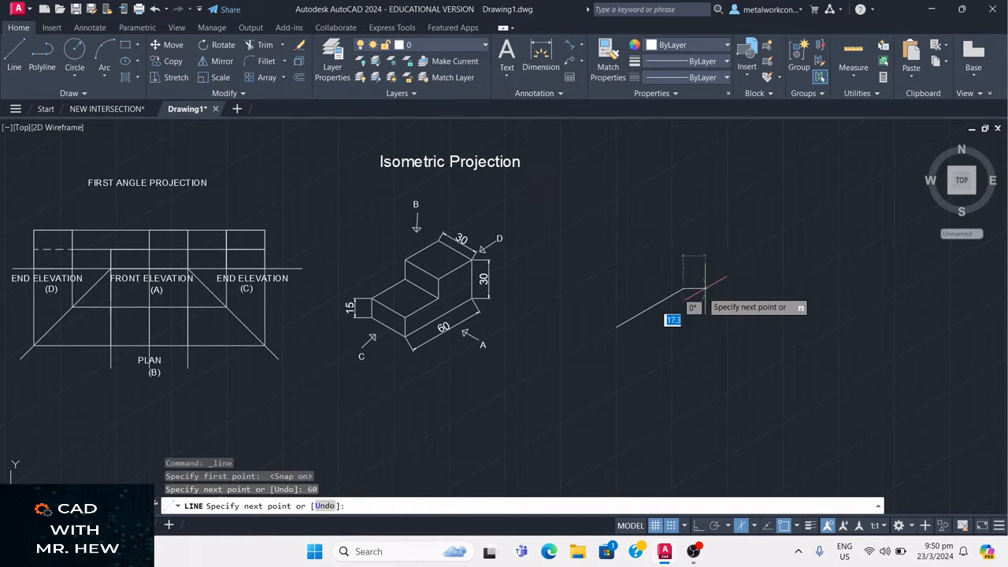
Turn on ortho and continue the line 30 units vertically up, followed by 30 units back at 210°.
left_click(699, 525)
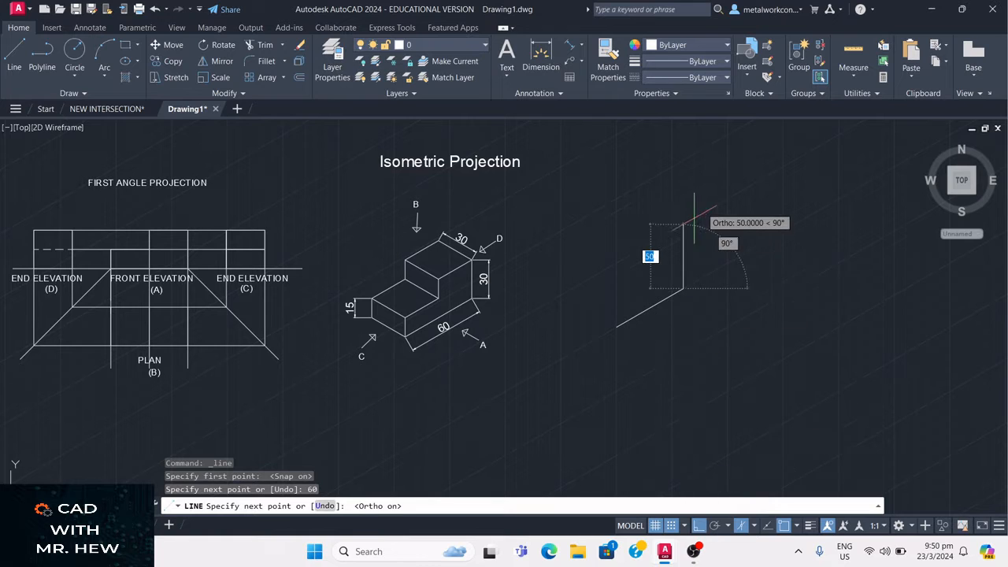
type("30")
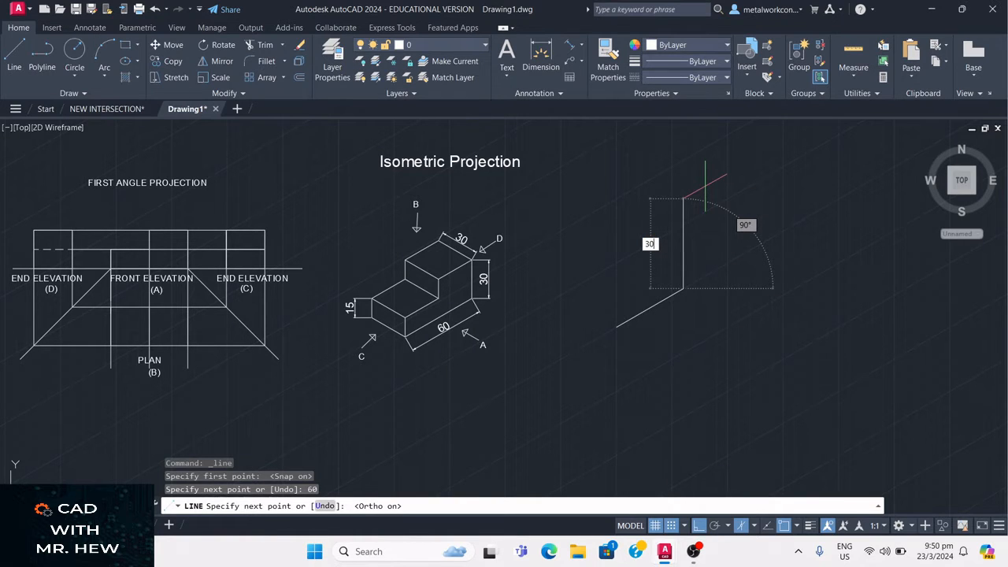
key("Return")
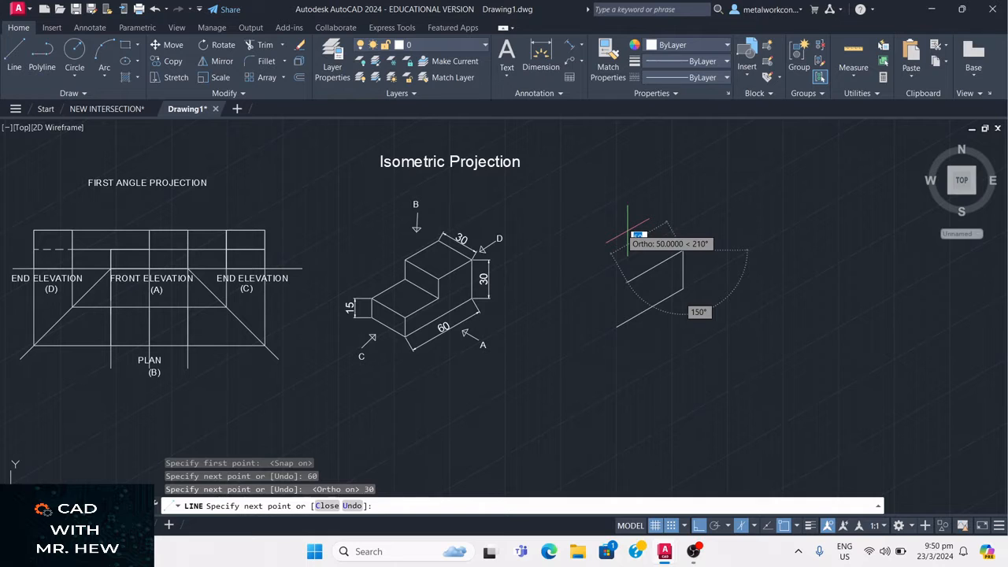
type("30")
key("Return")
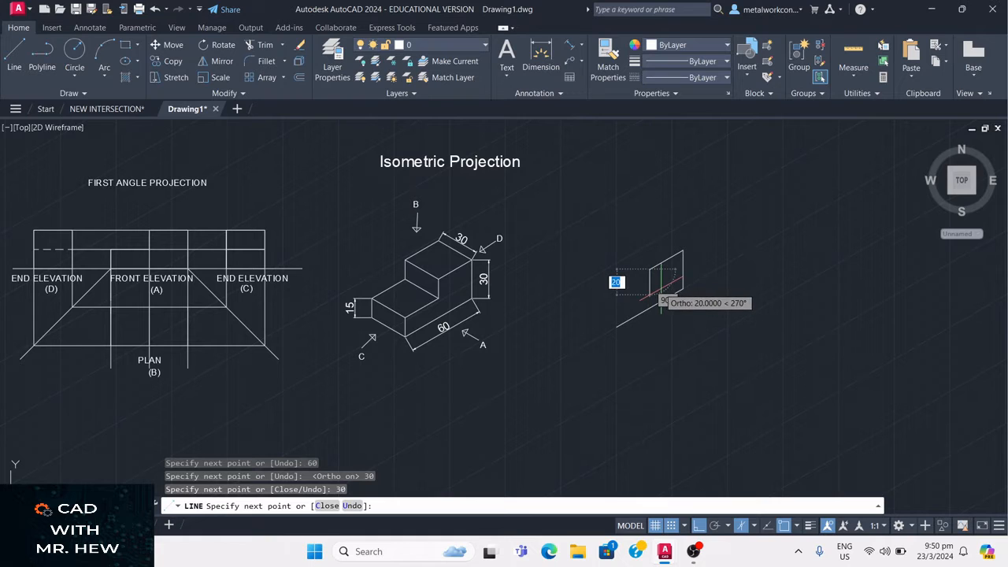
Complete the stepped side face with lines 15 units down and 30 units at 210°, closing it at the start point.
type("15")
key("Return")
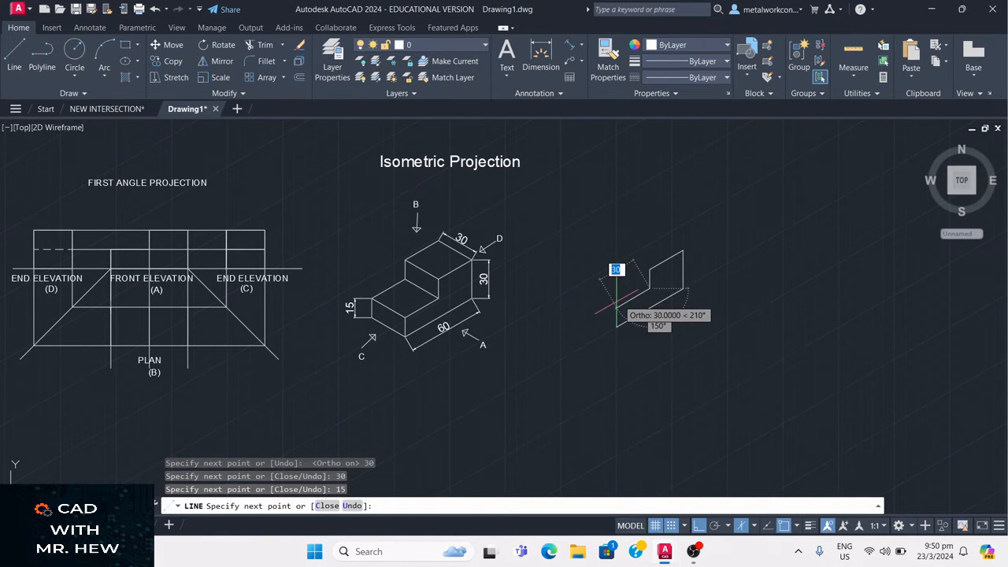
type("30")
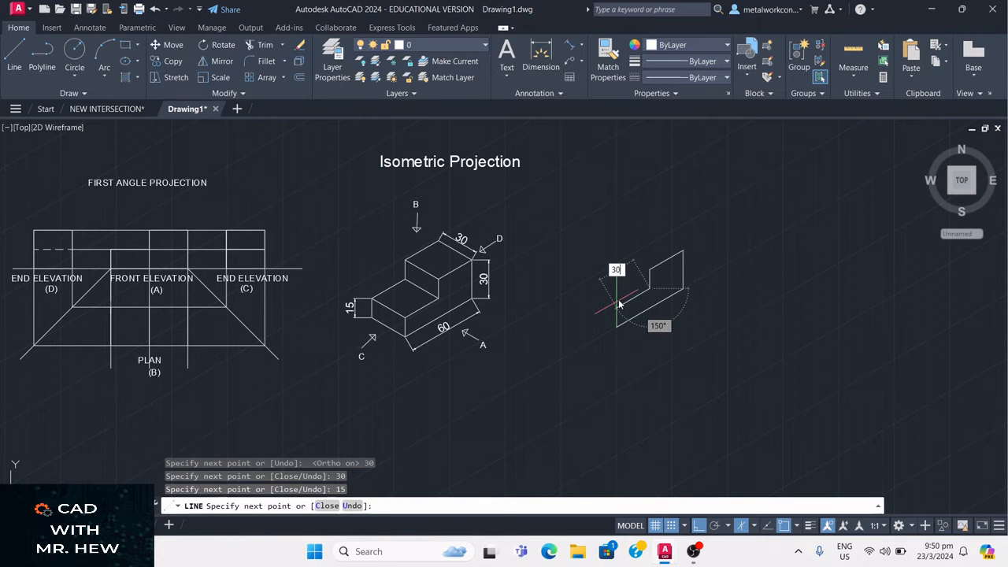
key("Return")
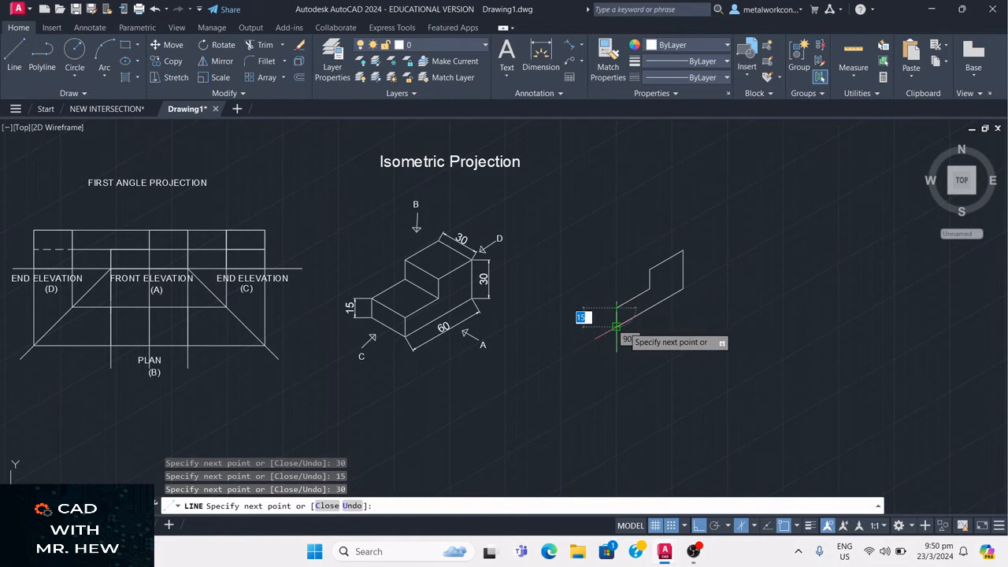
left_click(617, 326)
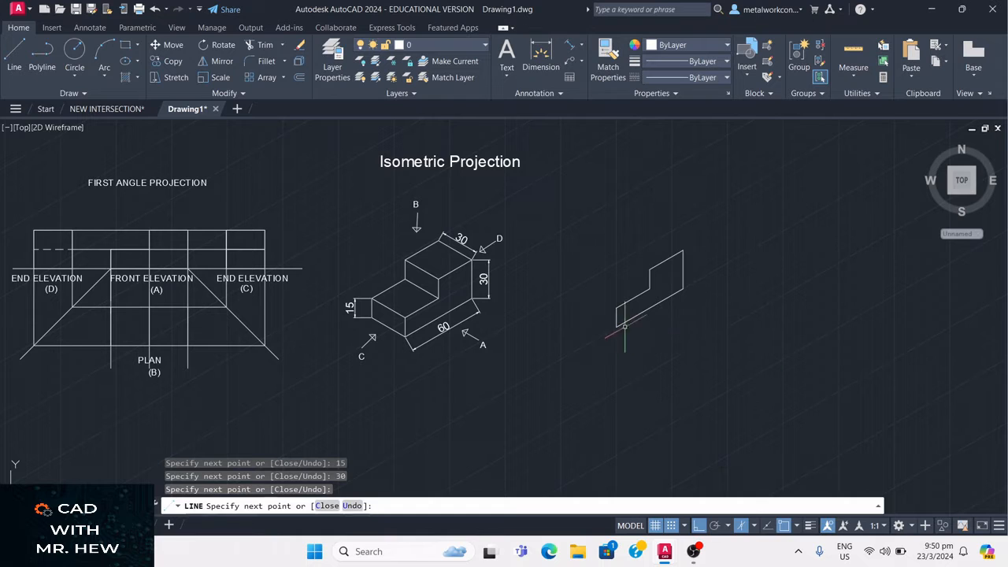
key("Return")
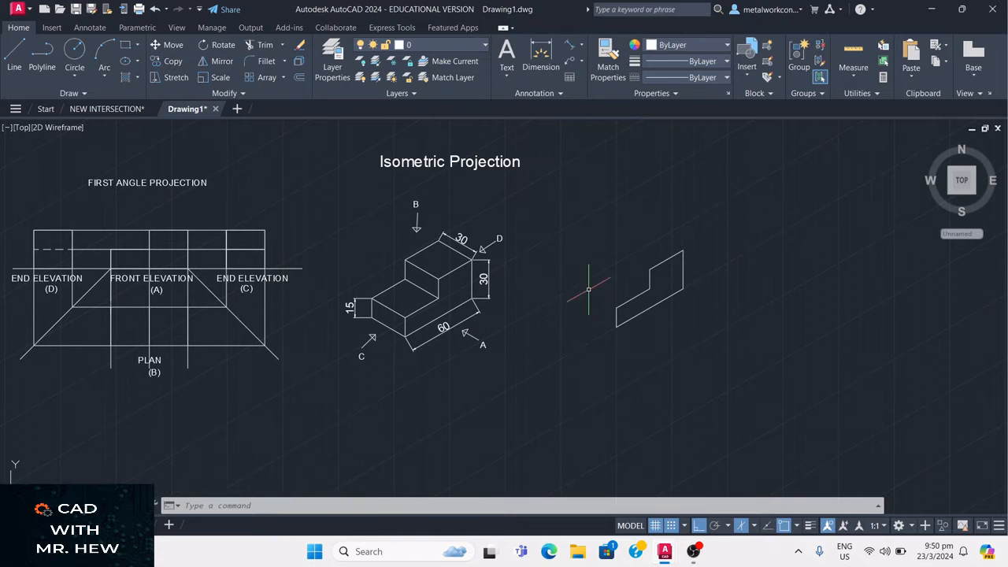
Switch the isometric drafting plane to isoplane Left.
left_click(739, 527)
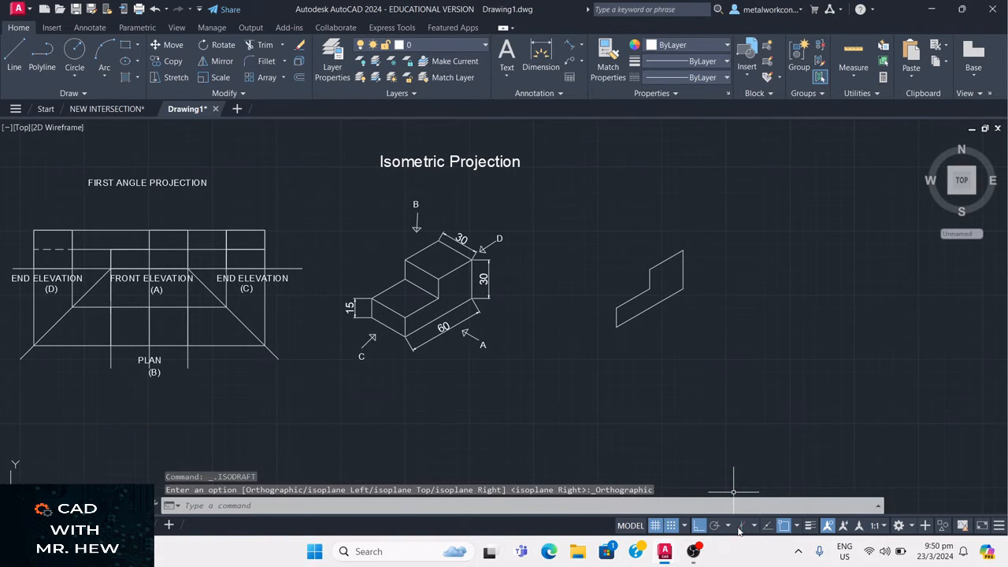
left_click(740, 525)
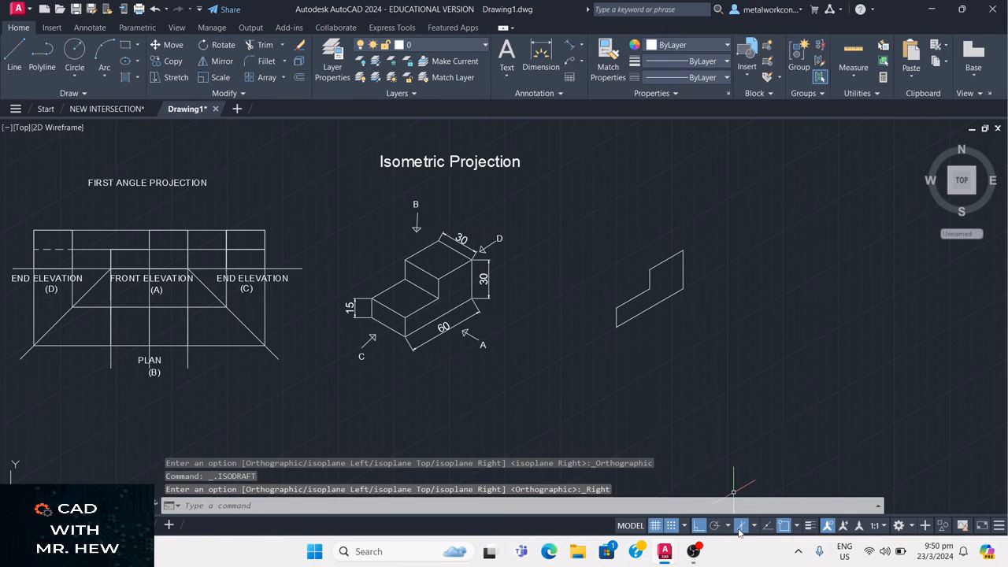
left_click(754, 526)
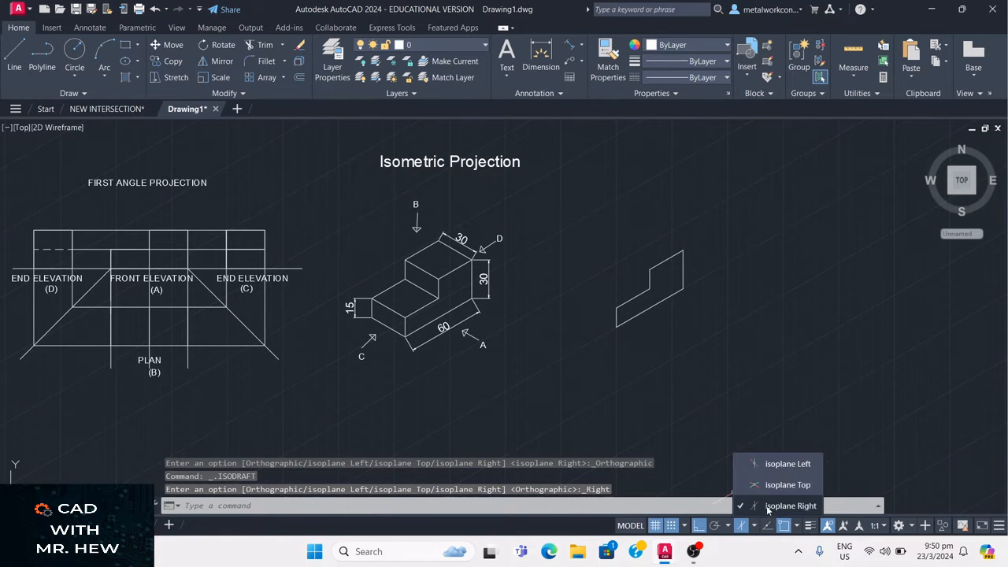
left_click(773, 464)
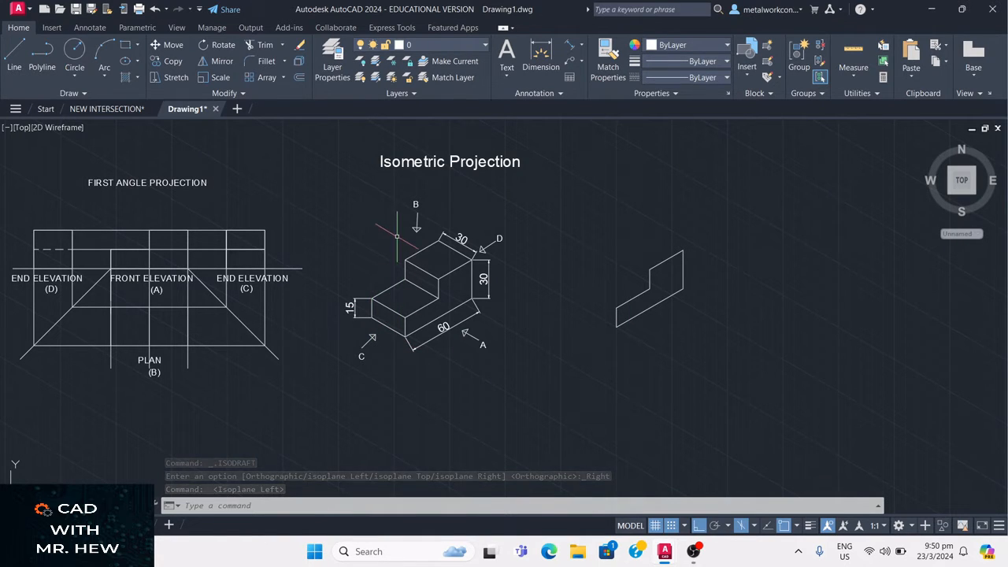
From the side face's lowest corner, draw a 30-unit line at 150°, followed by a 15-unit vertical line up.
left_click(13, 54)
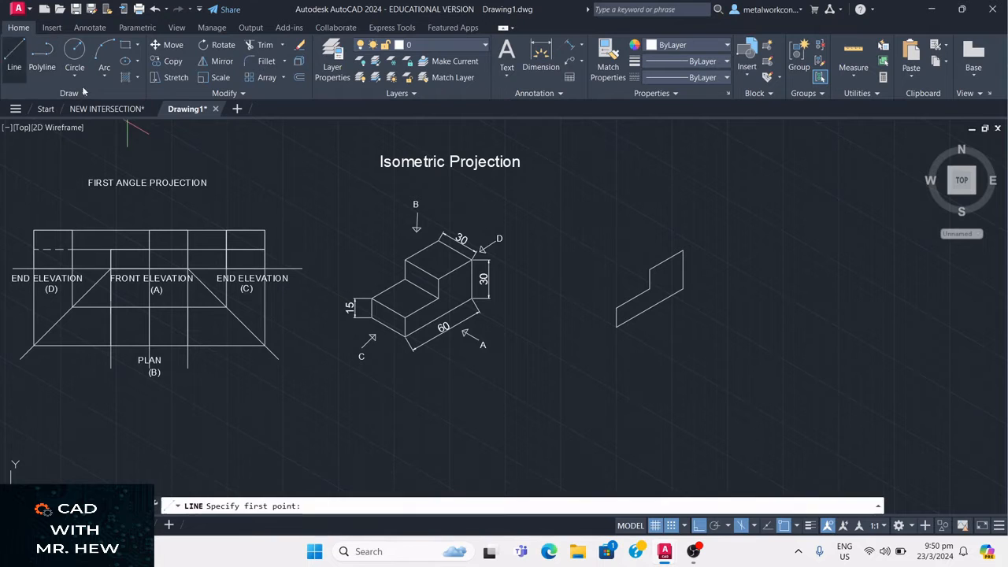
left_click(617, 326)
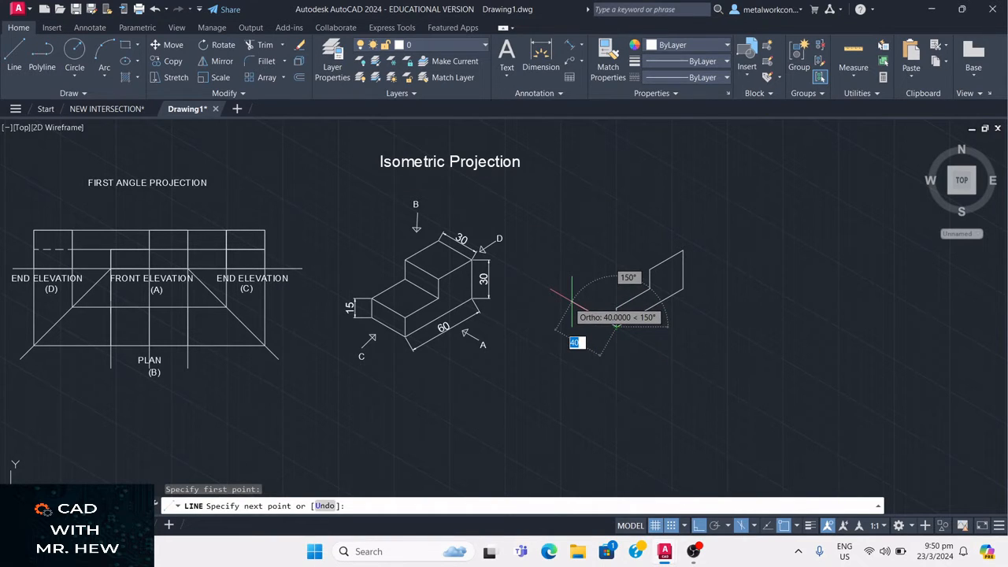
type("30")
key("Return")
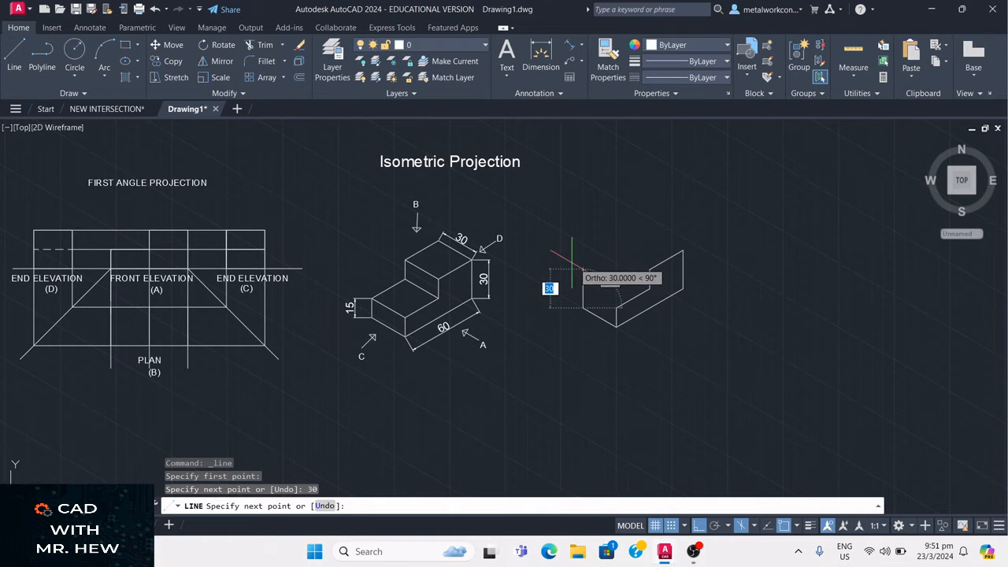
type("15")
key("Return")
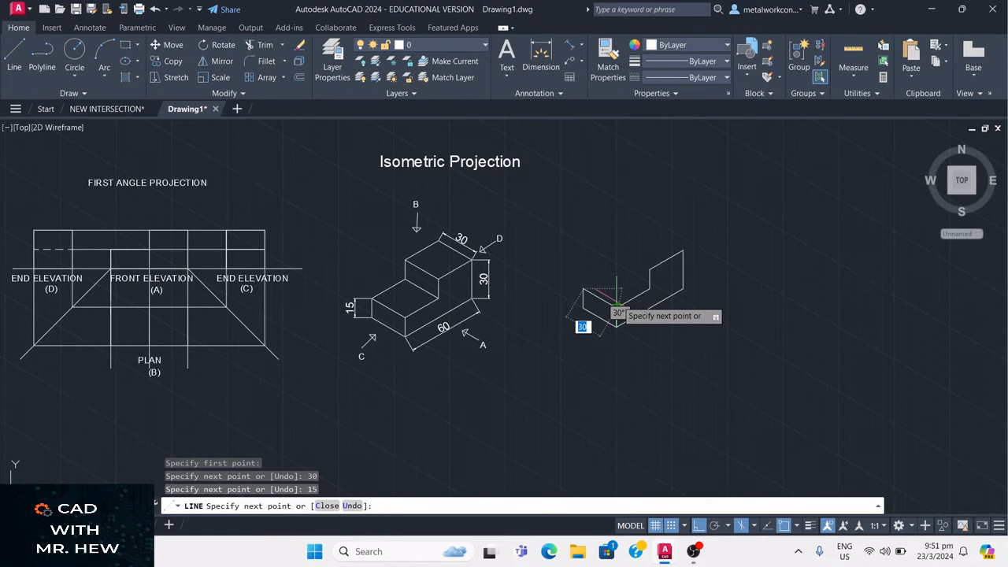
key("Return")
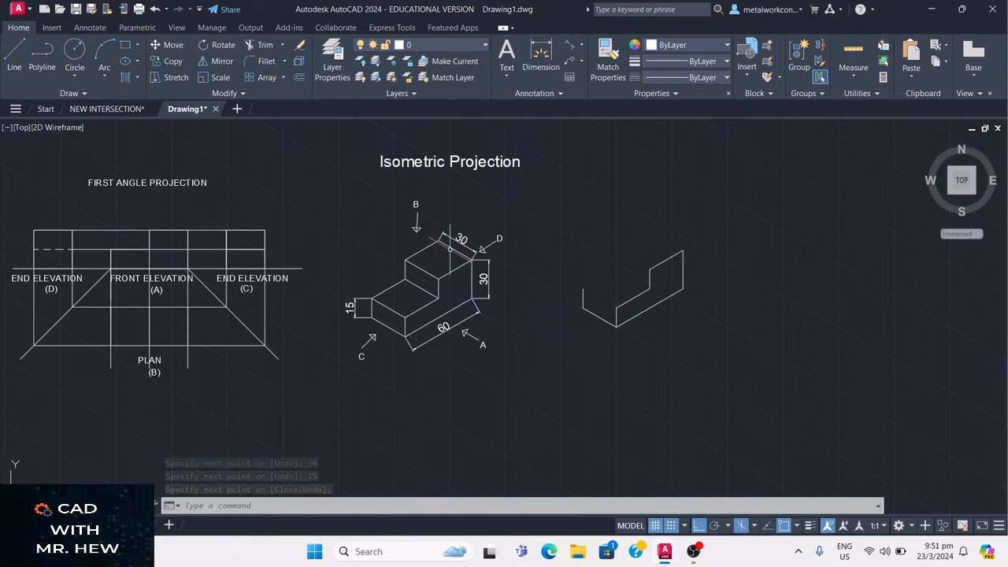
Try to draw a 30-unit line with ortho off from the top of the nearest vertical edge, and undo that line.
key("l")
key("Return")
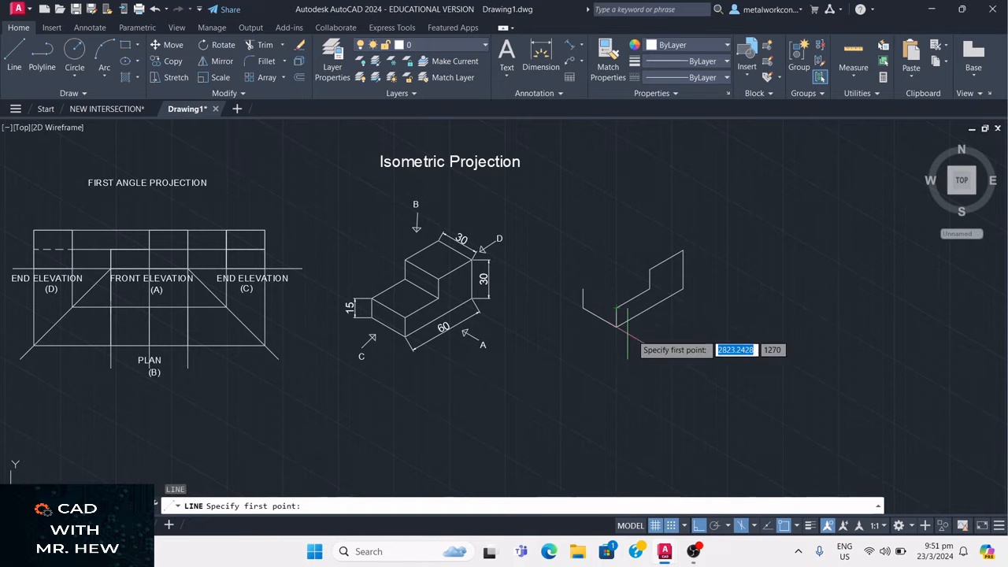
left_click(699, 529)
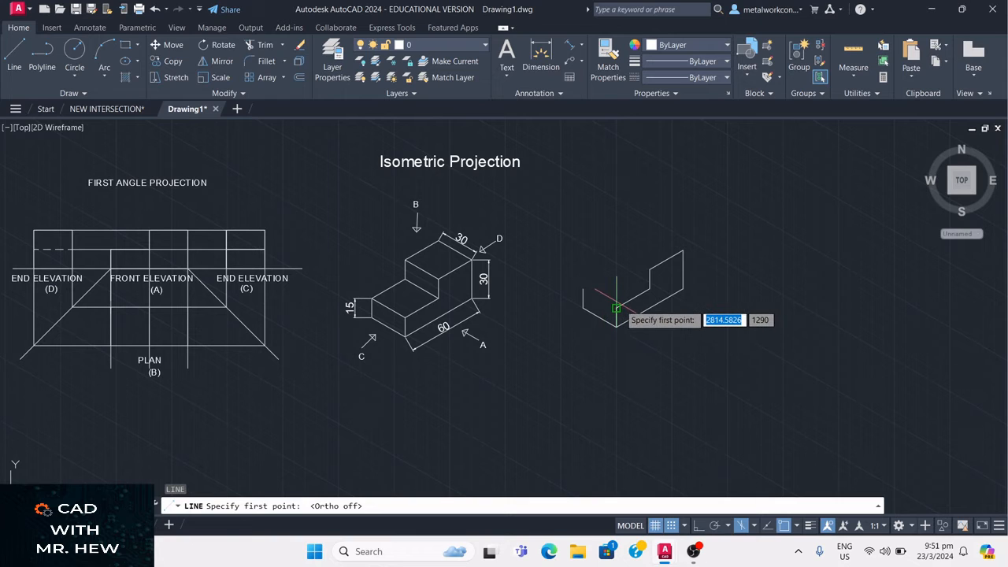
left_click(616, 308)
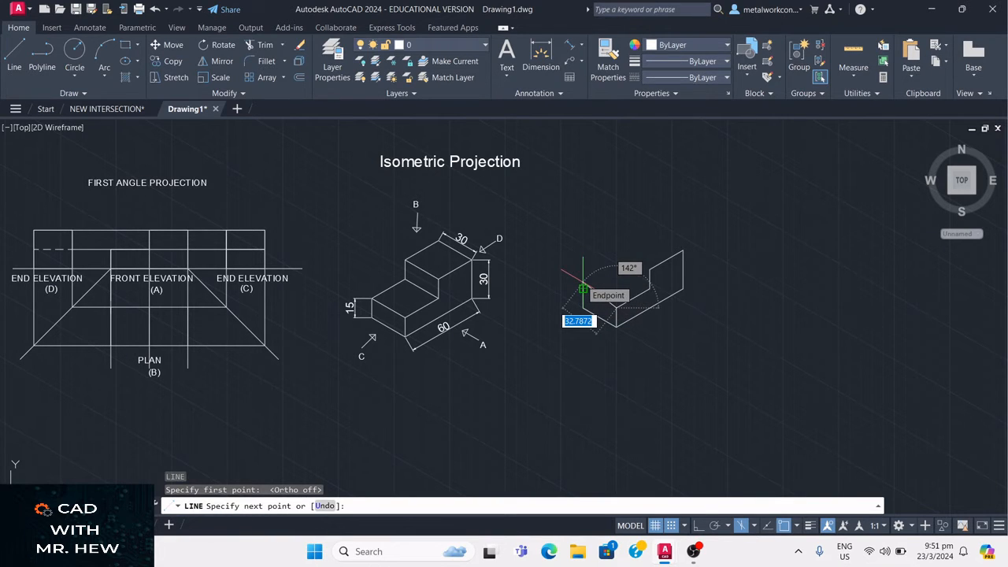
type("30")
key("Return")
type("154.5006")
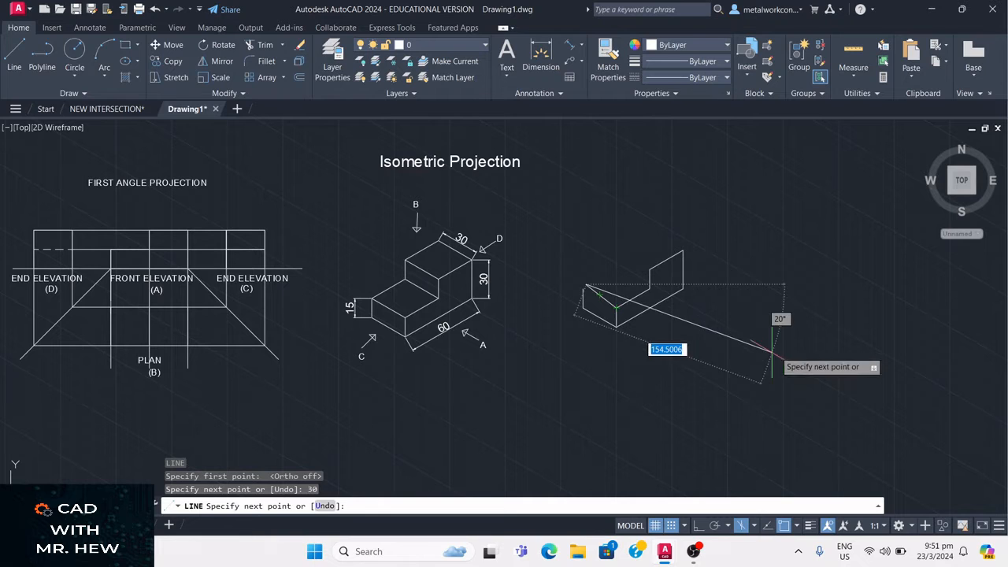
key("Escape")
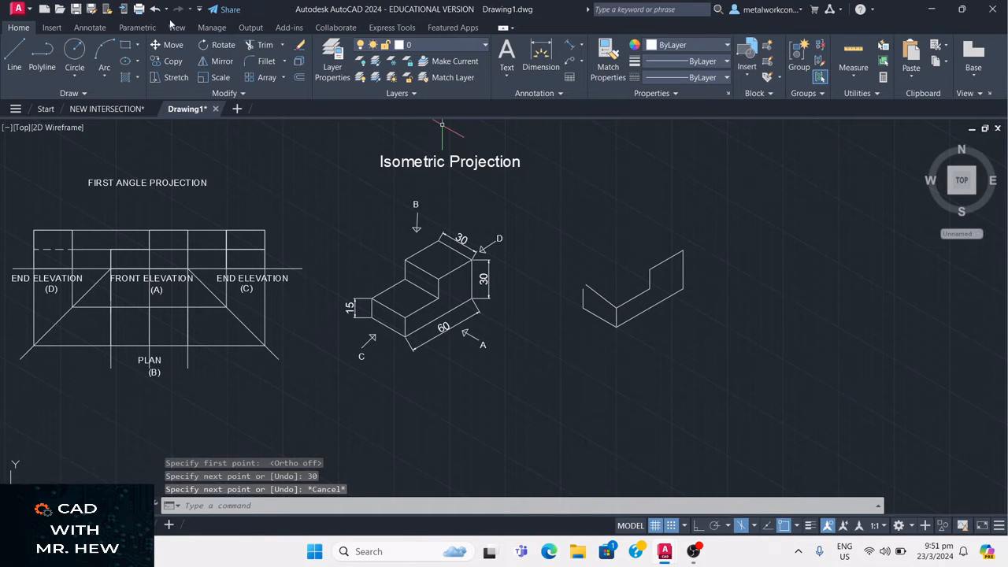
left_click(157, 11)
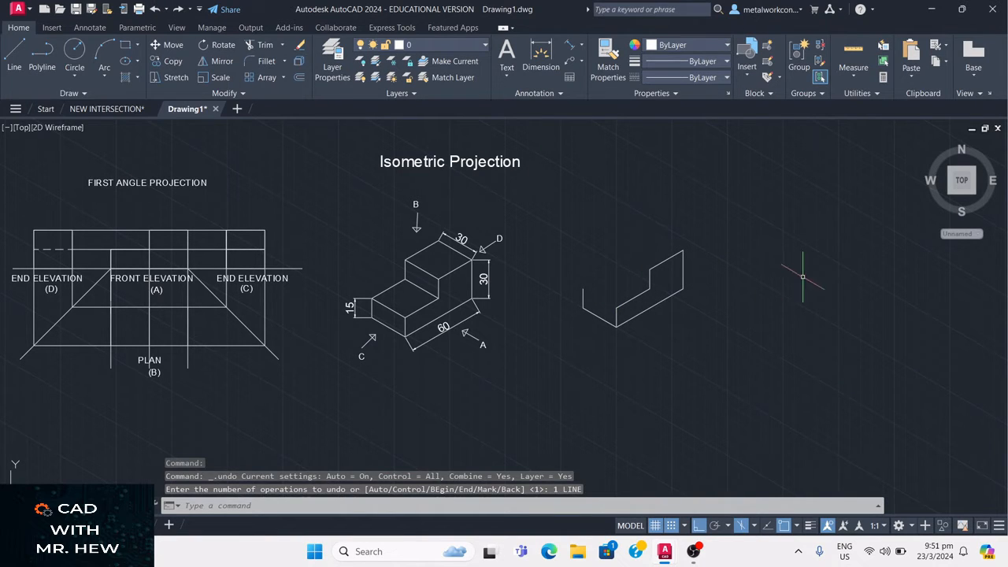
With ortho and snap off, draw a line between the tops of the two 15-unit vertical edges to close the low end face.
left_click(699, 526)
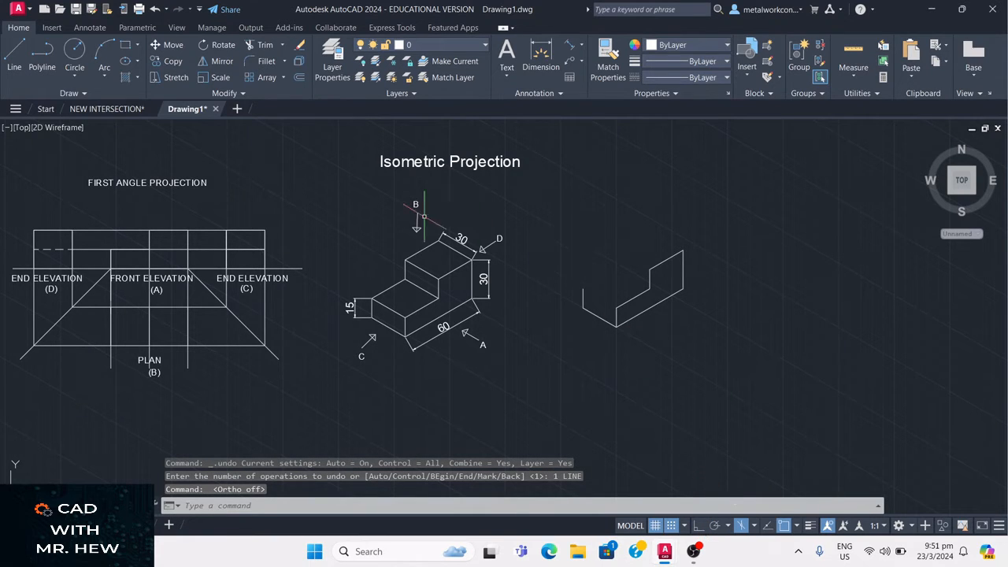
left_click(15, 54)
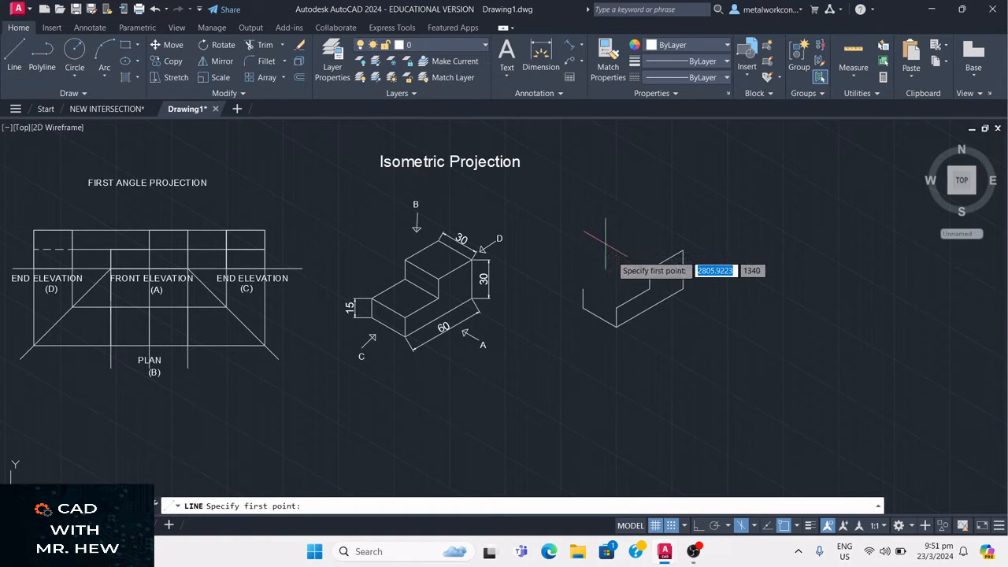
left_click(616, 308)
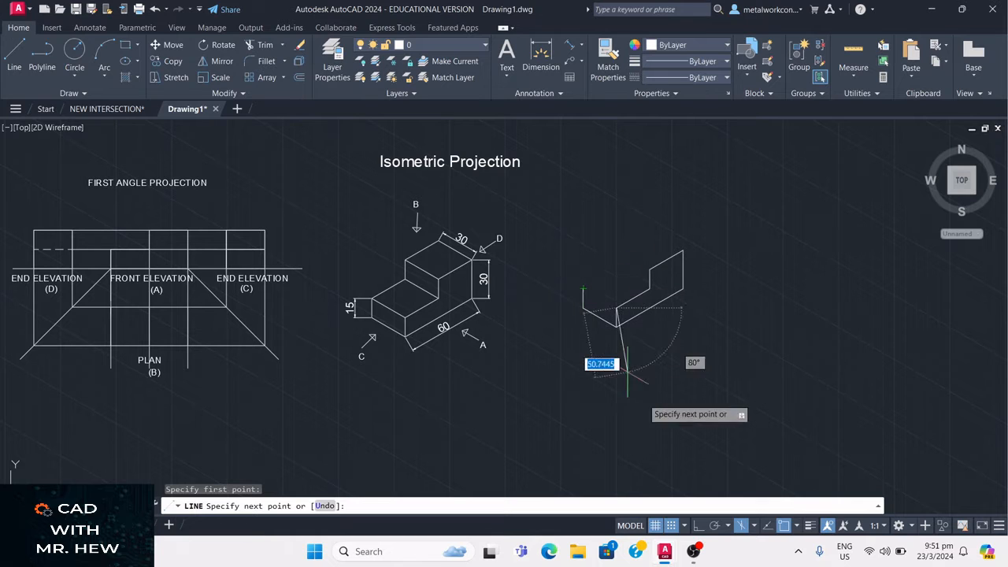
left_click(671, 525)
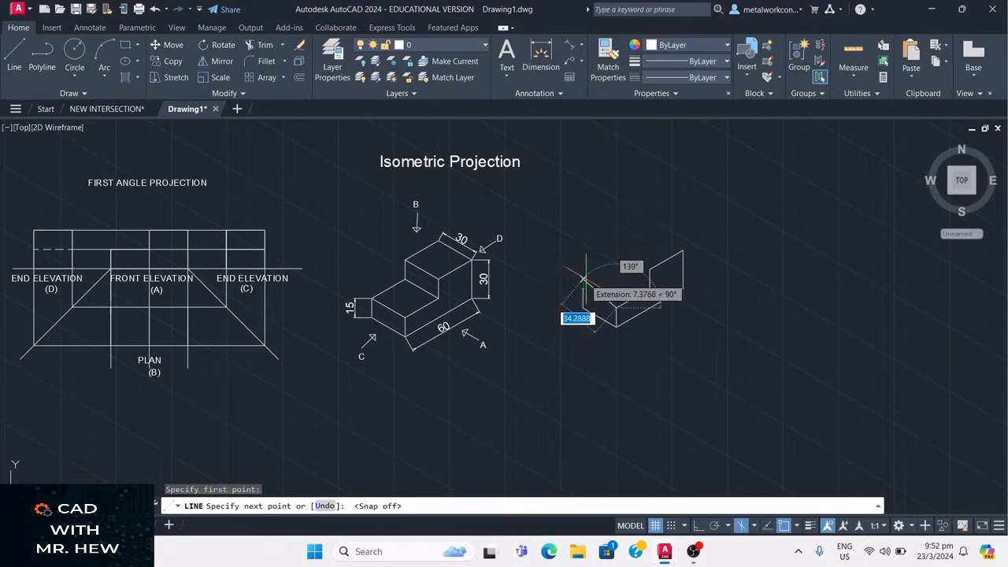
left_click(583, 289)
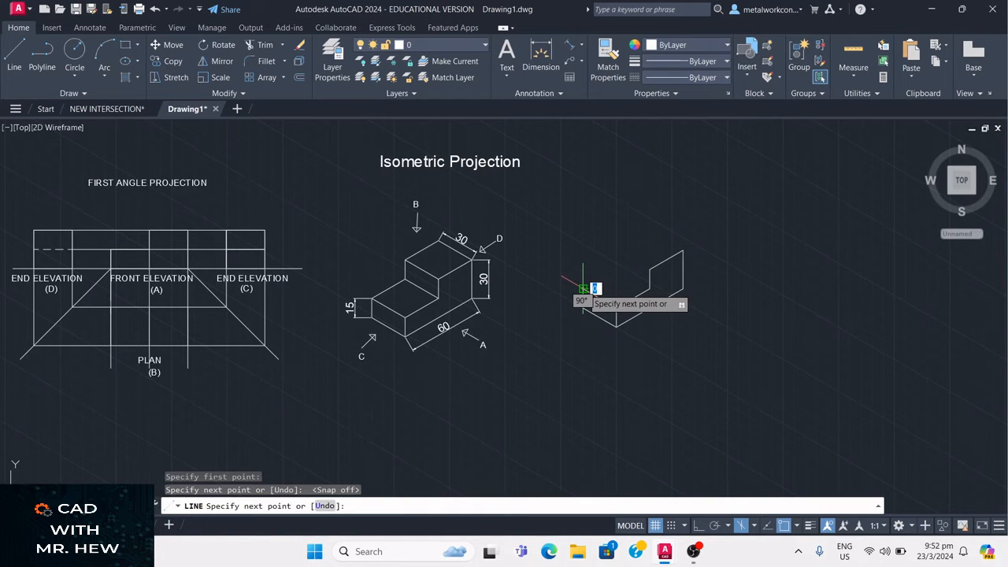
key("Return")
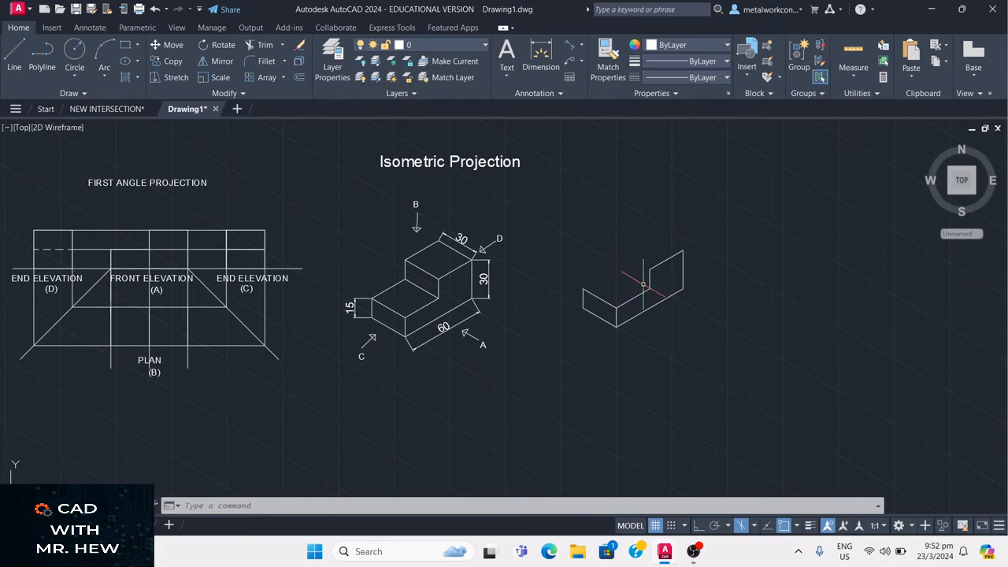
Draw a 30-unit line at 30° from the end face's far upper corner, using isoplane Right with snap and ortho on.
left_click(14, 57)
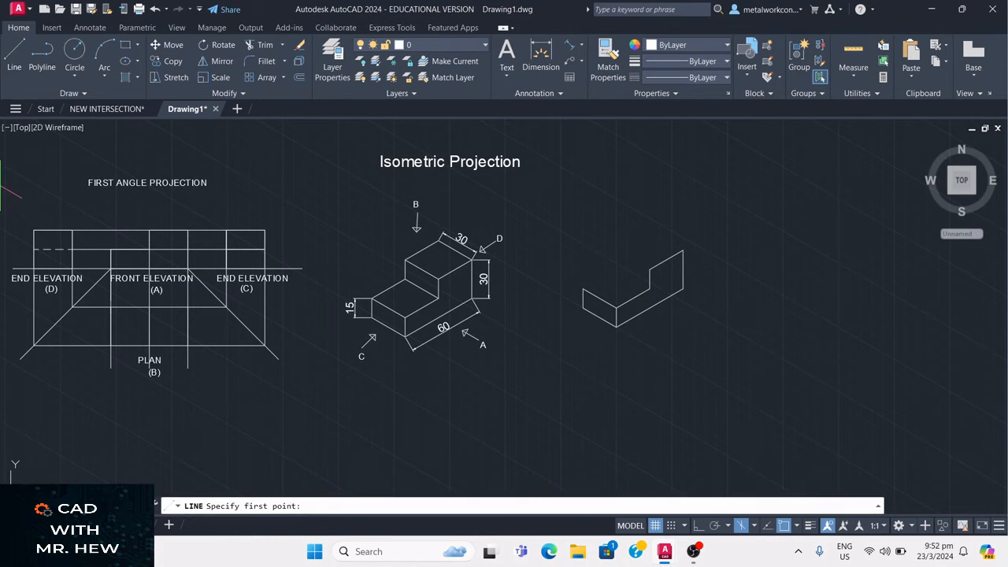
left_click(584, 288)
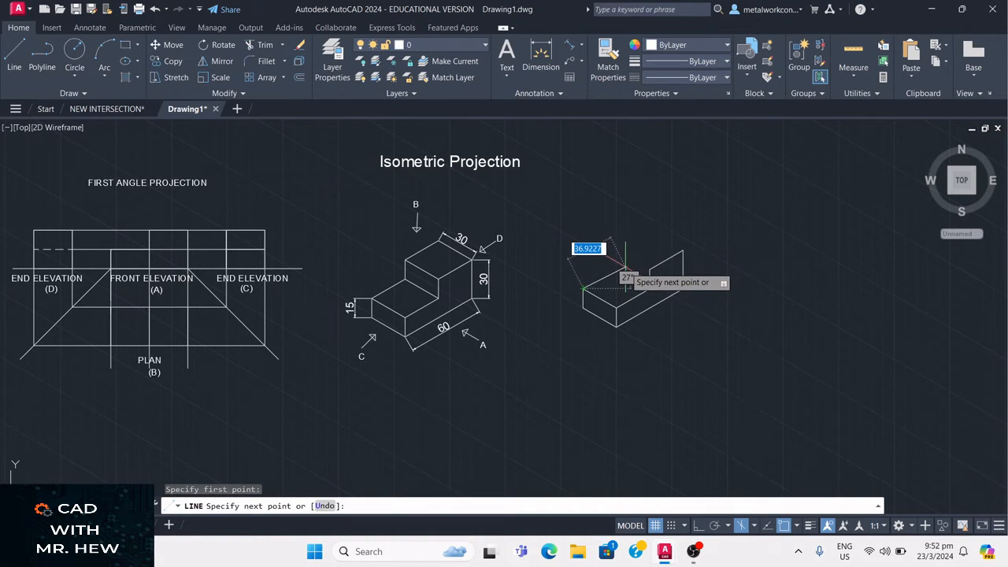
left_click(752, 526)
left_click(766, 507)
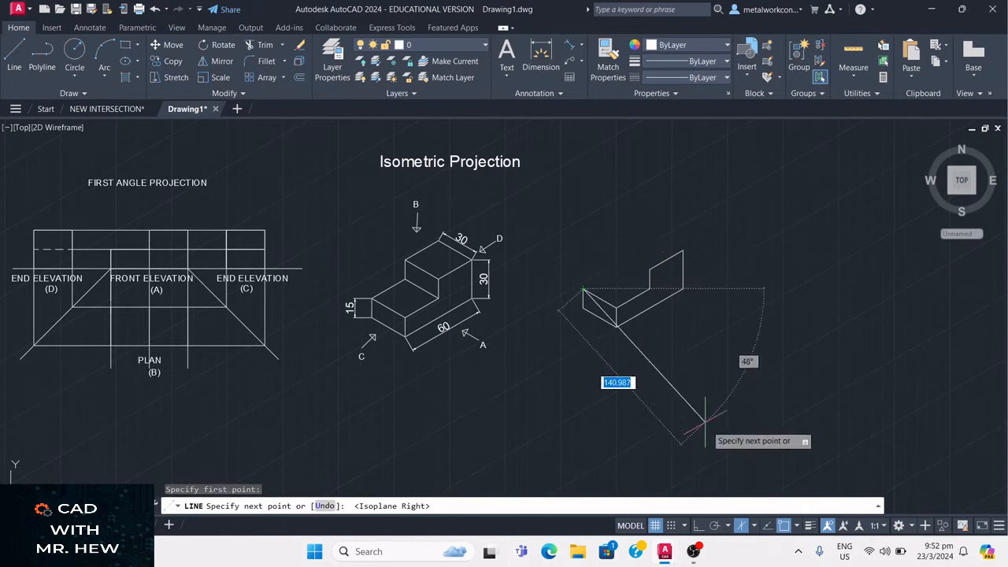
left_click(672, 525)
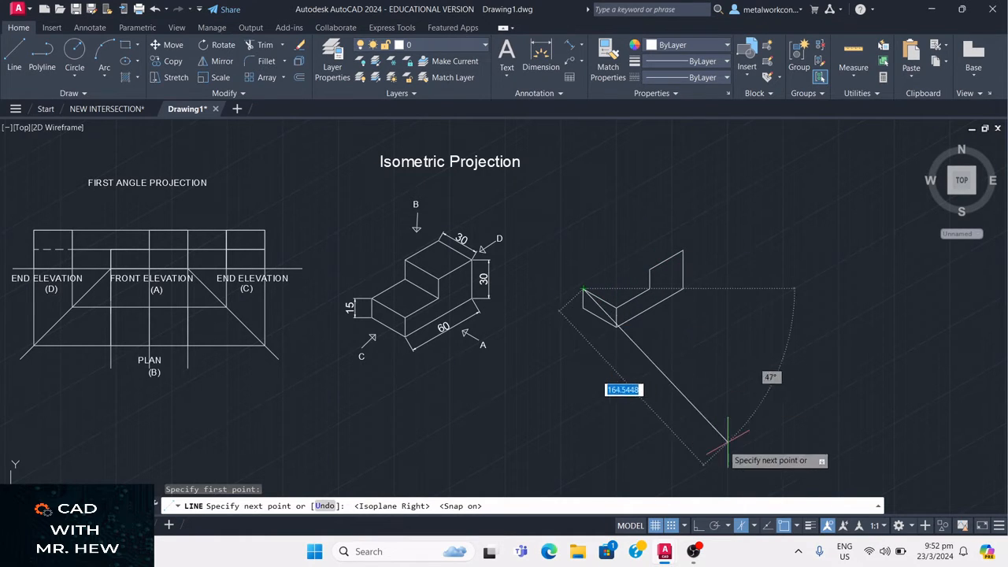
left_click(698, 526)
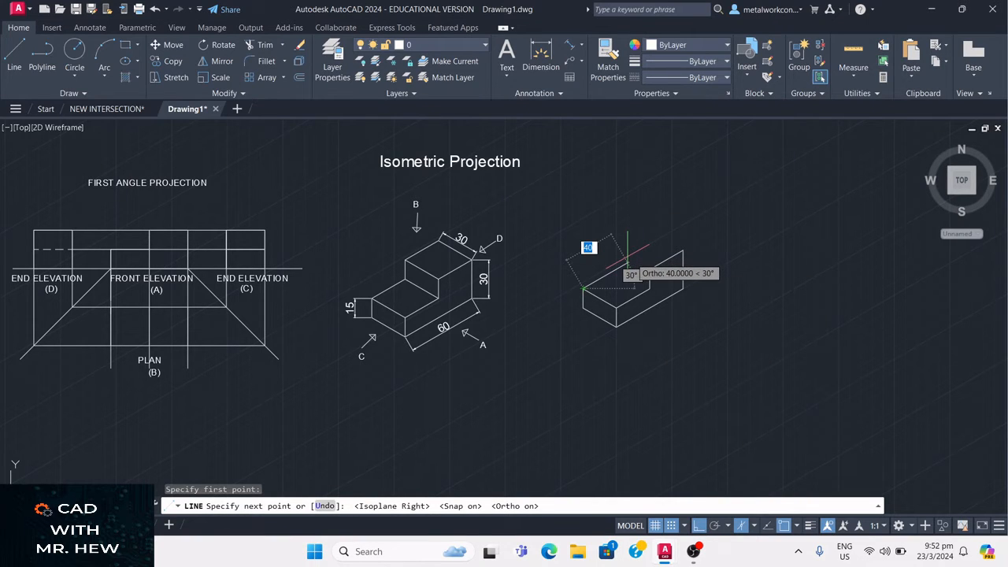
type("30")
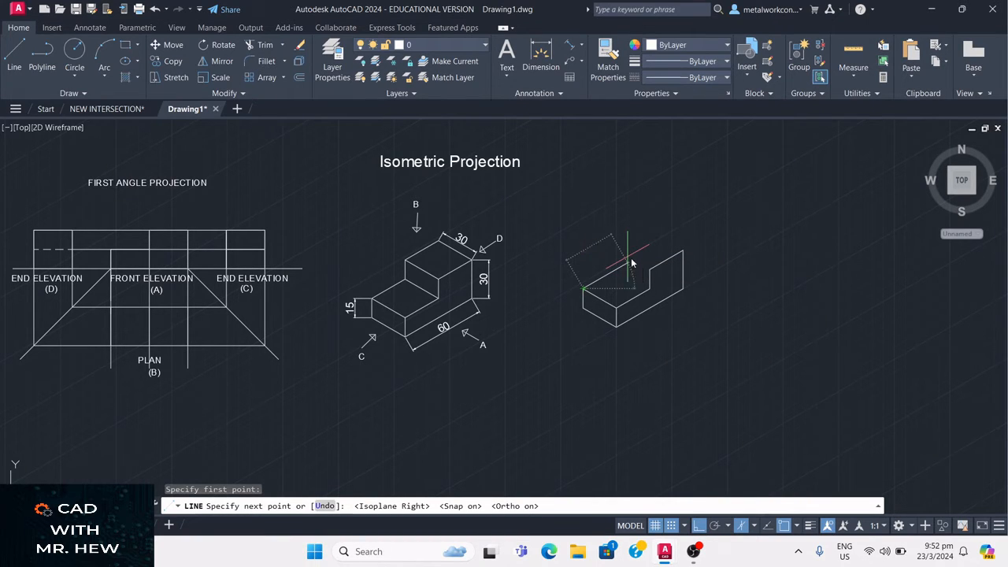
key("Return")
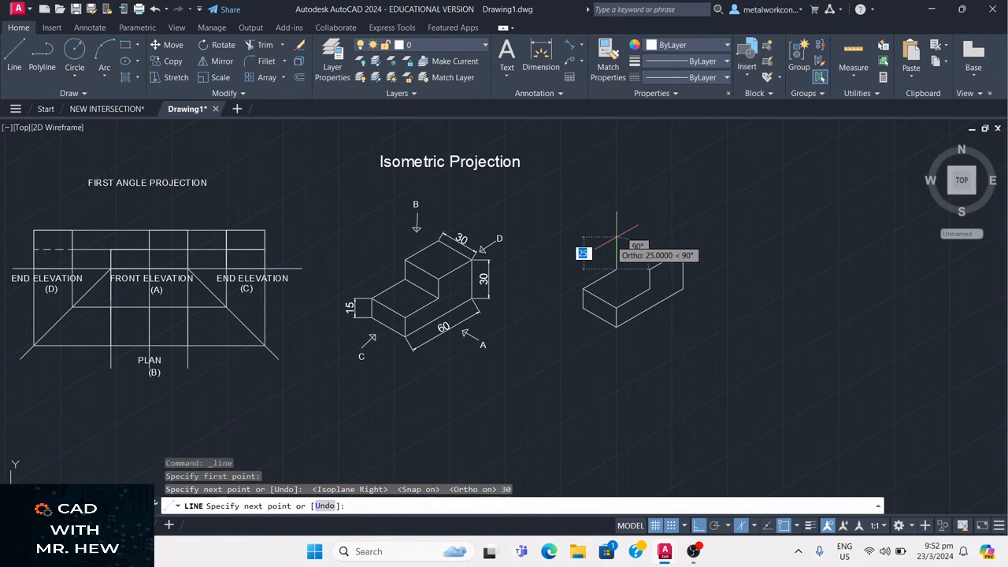
Continue the back outline with a 15-unit line vertically up, followed by a 30-unit line at 30°.
type("1")
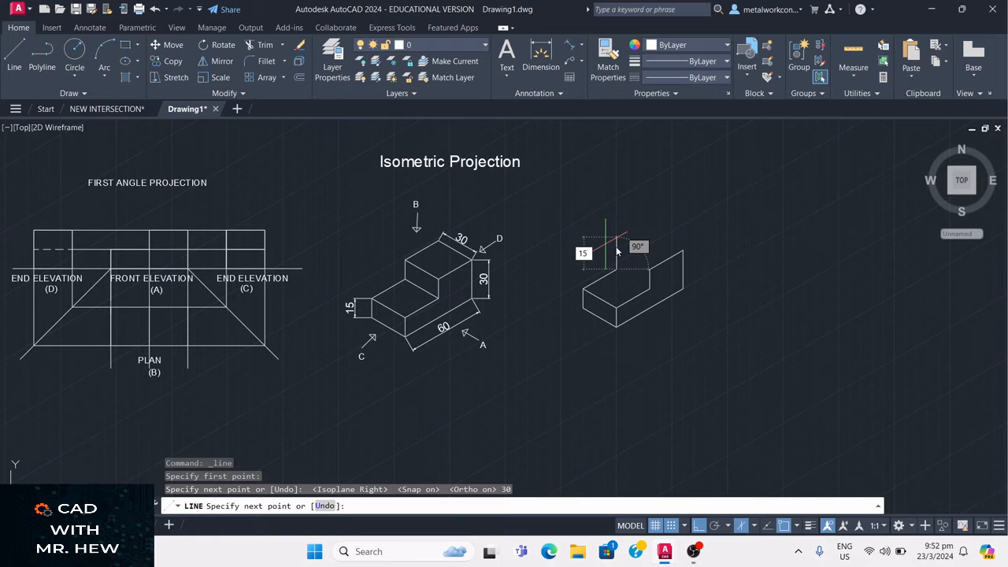
key("Return")
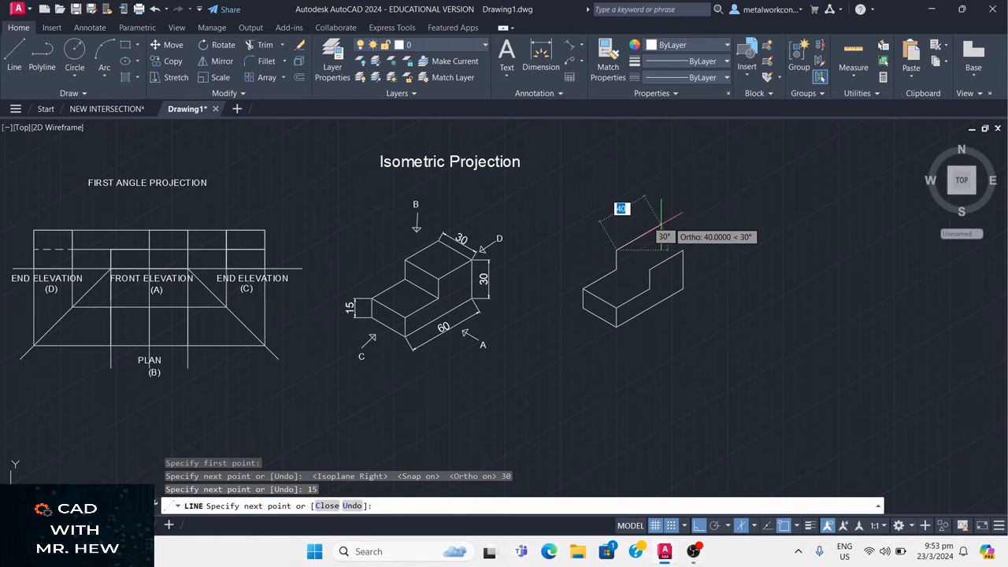
type("3")
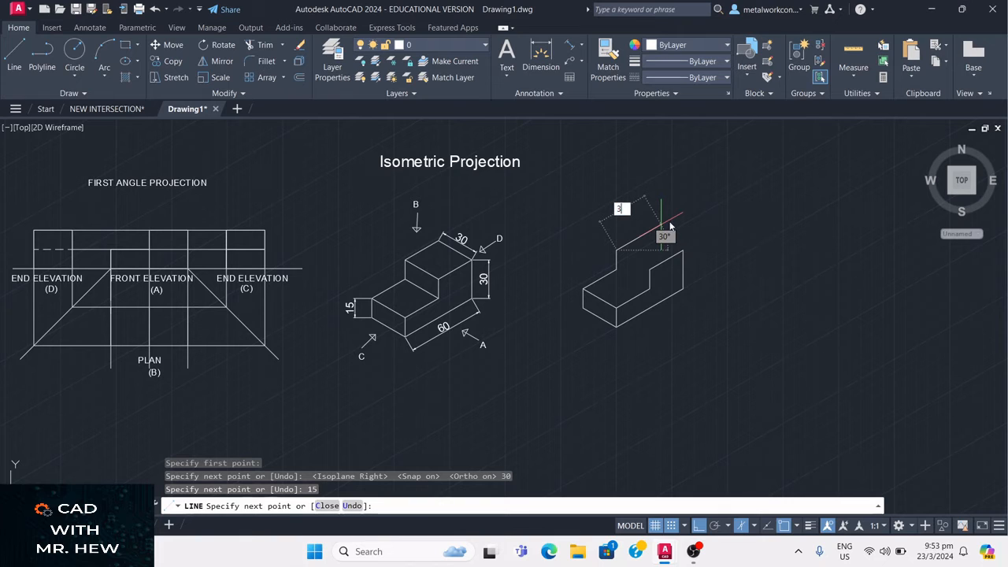
type("0")
key("Return")
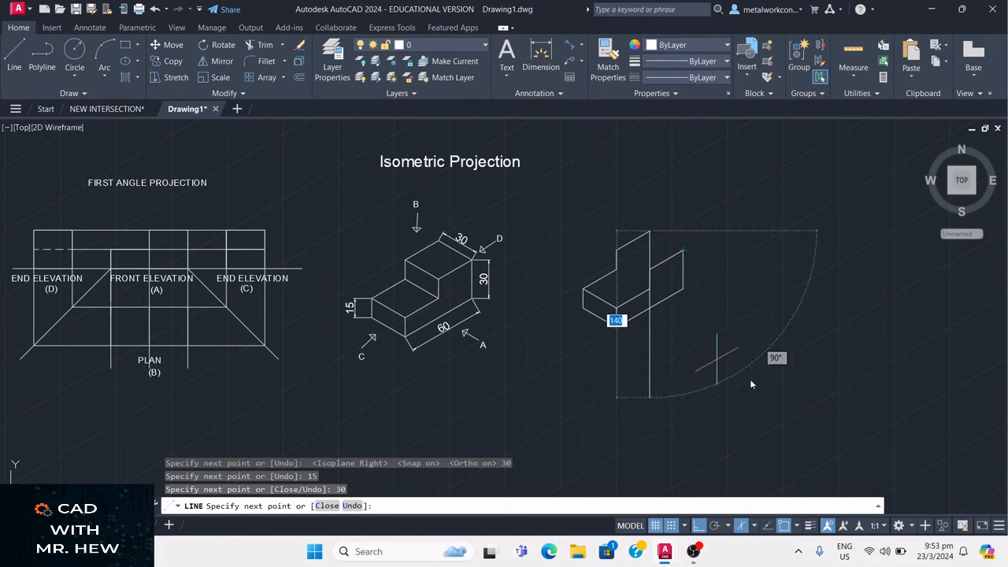
Switch to isoplane Left and finish the outline with a 30-unit line at 330° to the side face's highest corner.
left_click(755, 528)
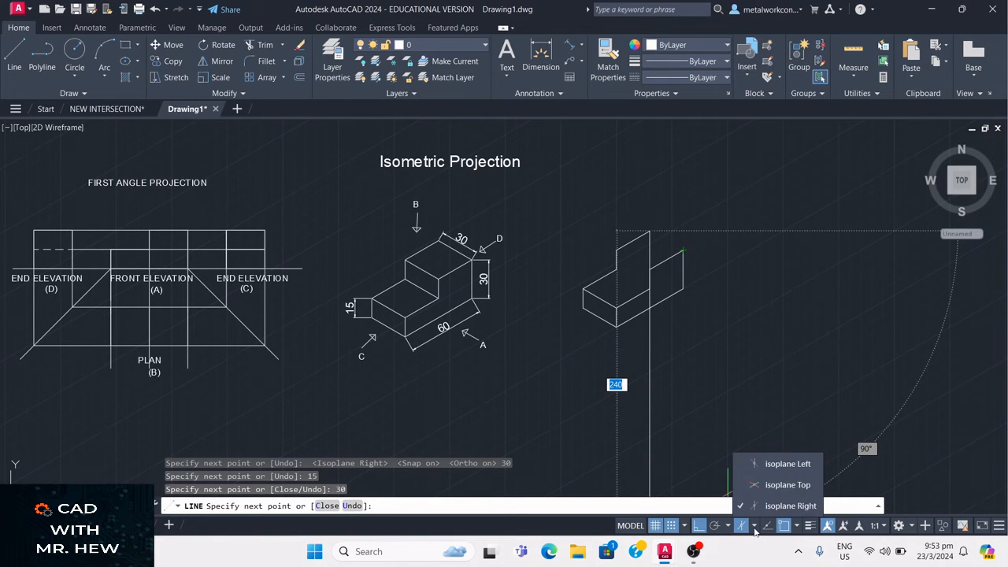
left_click(779, 464)
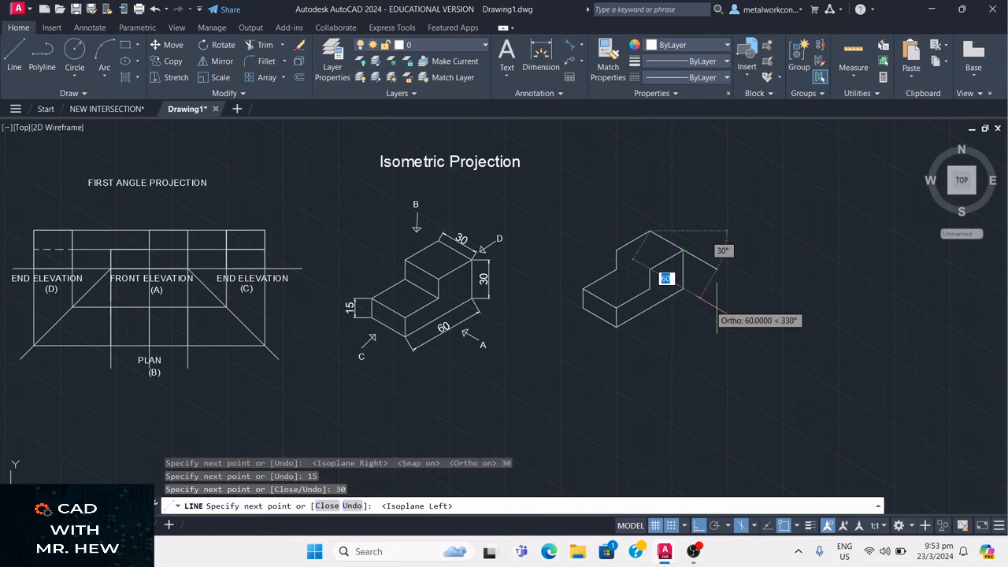
key("BackSpace")
type("30")
key("Return")
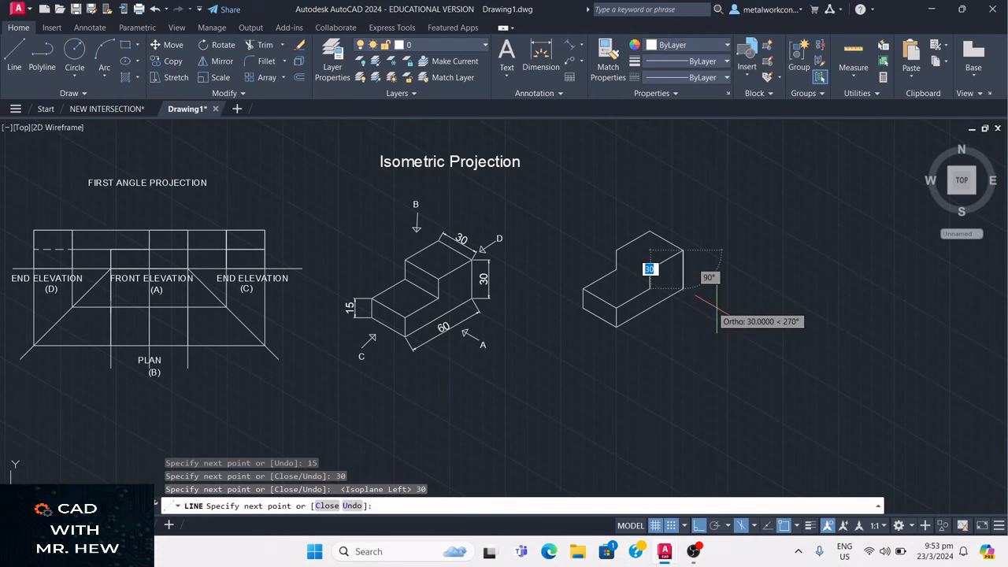
key("Return")
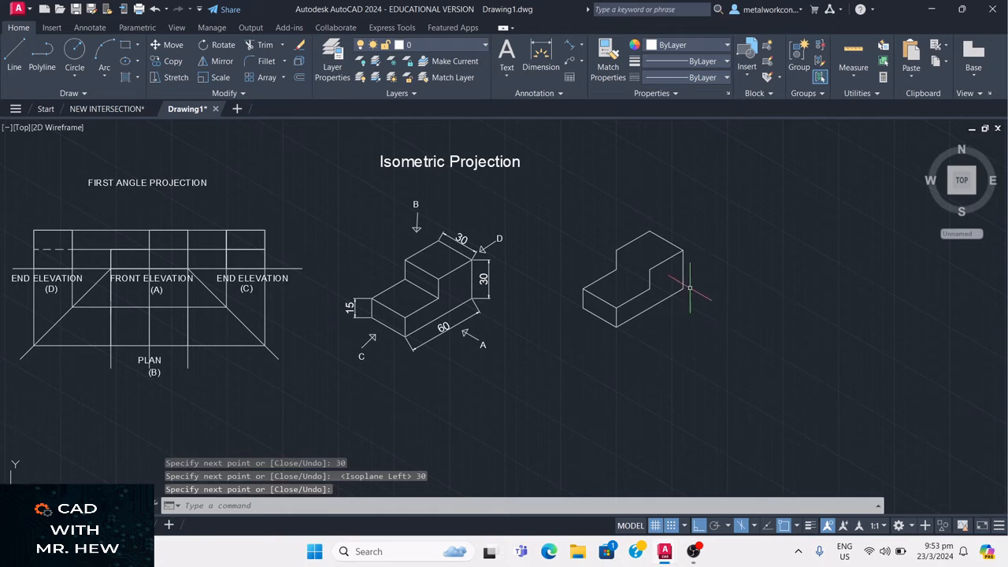
Draw the upper front edge of the raised part, joining its back corner to the side face's upper step corner.
left_click(19, 61)
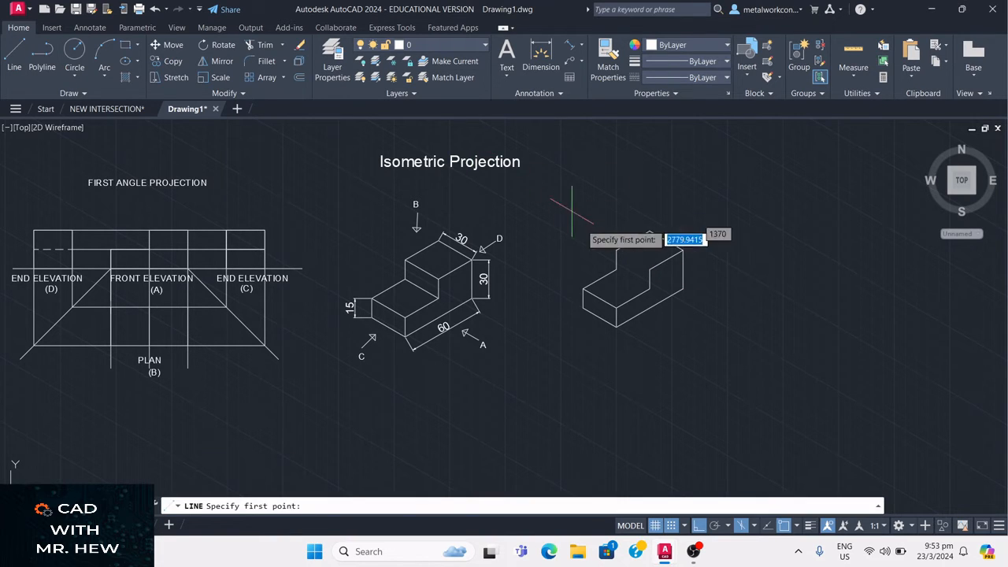
left_click(617, 248)
left_click(650, 270)
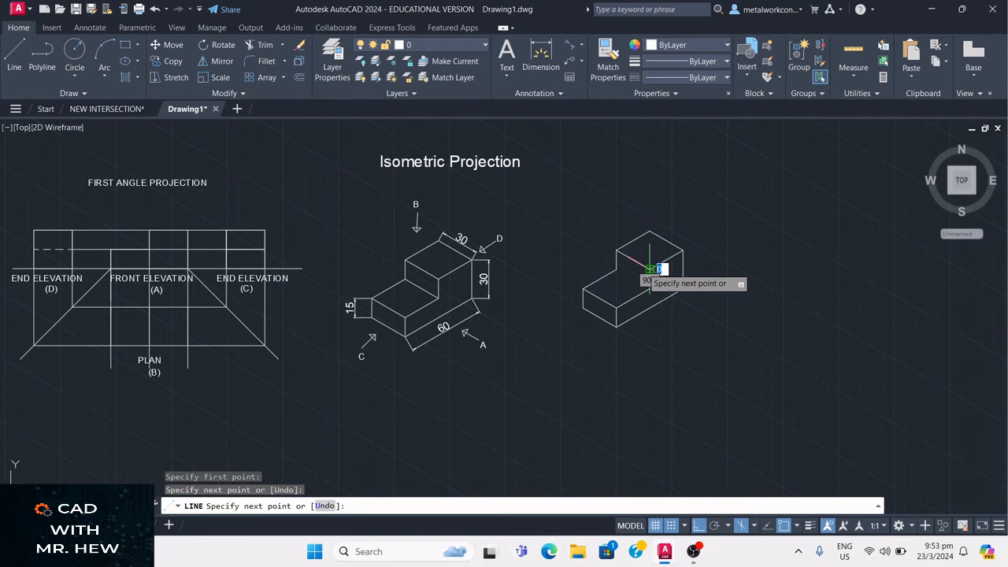
key("Return")
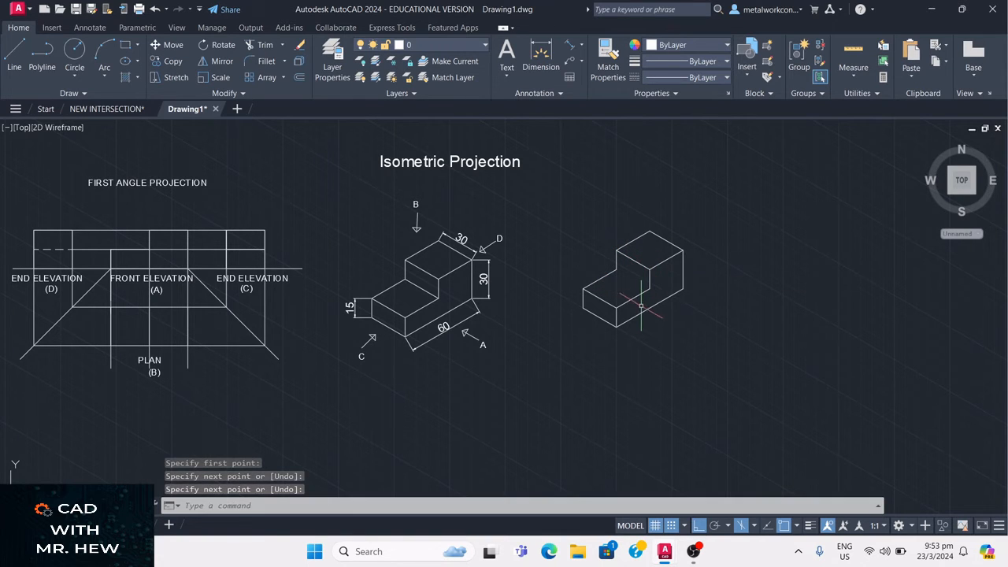
With object snap off, draw the 30-unit edge at 330° along the foot of the step to the side face's inner corner.
key("Return")
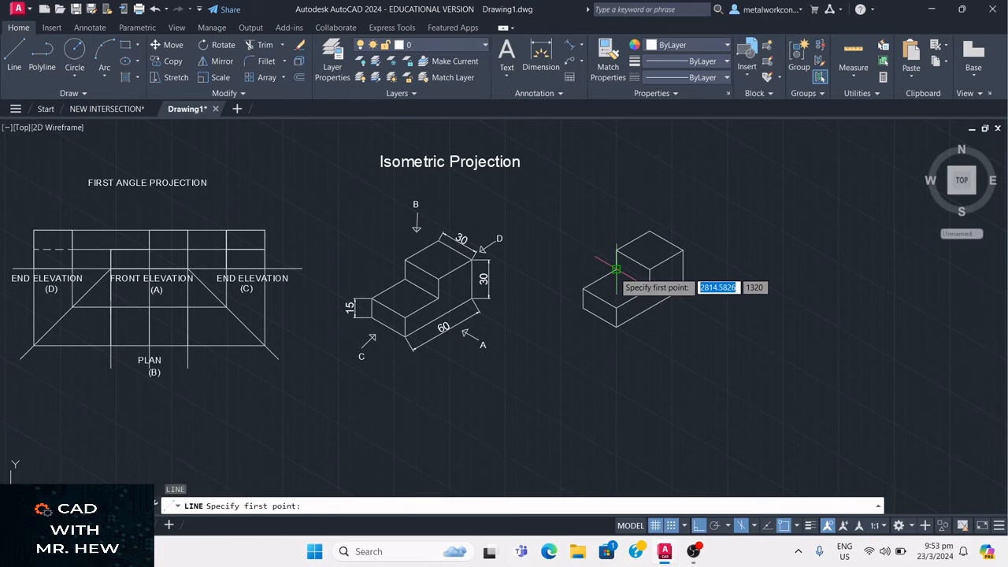
left_click(615, 270)
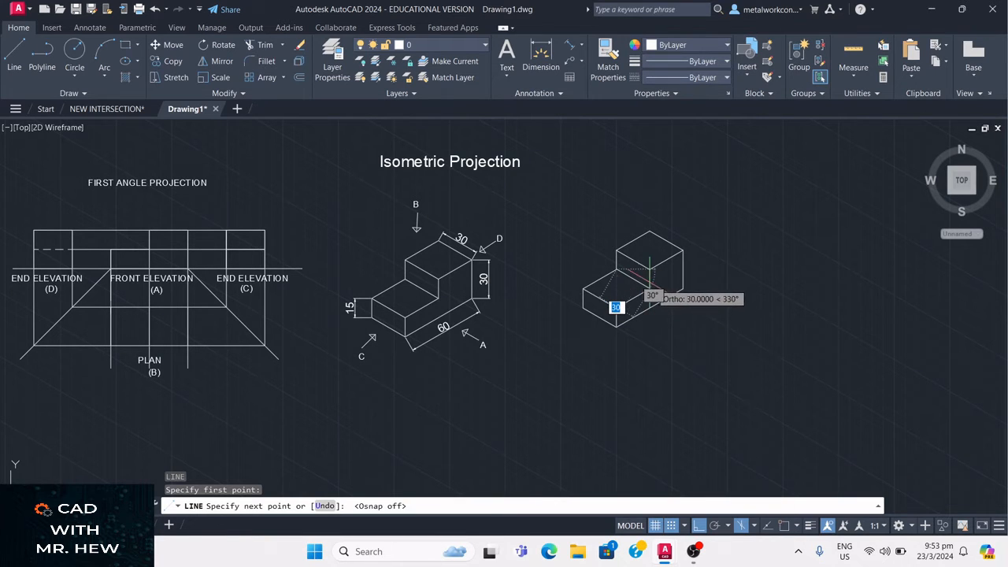
left_click(649, 277)
key("Return")
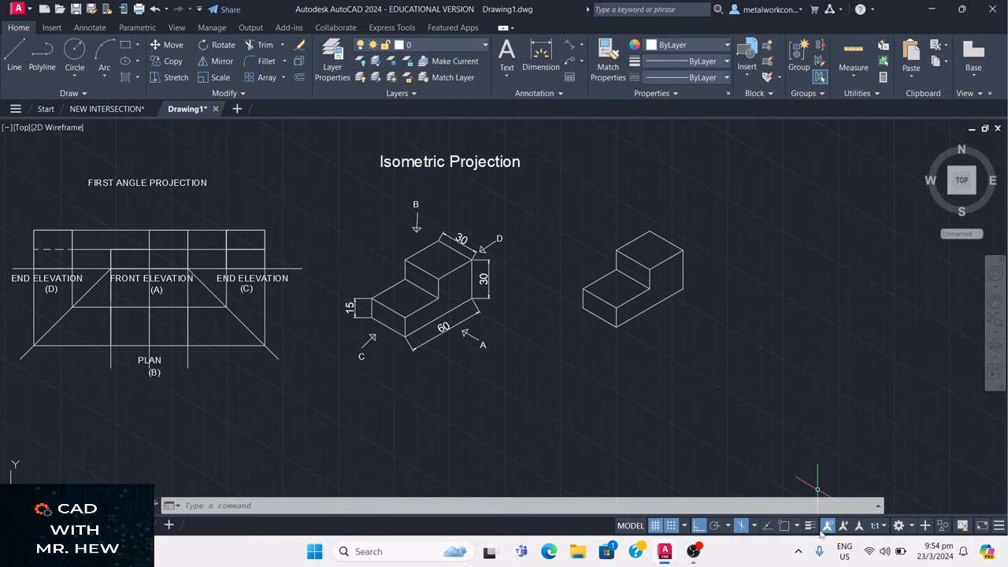
Toggle isometric drafting off and on, cycle through isoplane Top and isoplane Left, and finish with isometric drafting off.
left_click(743, 528)
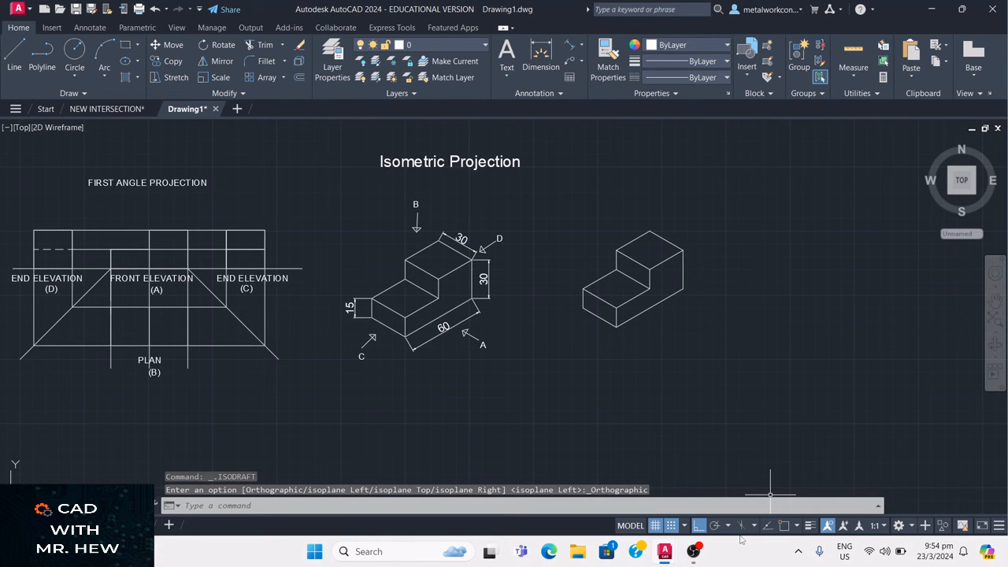
left_click(741, 526)
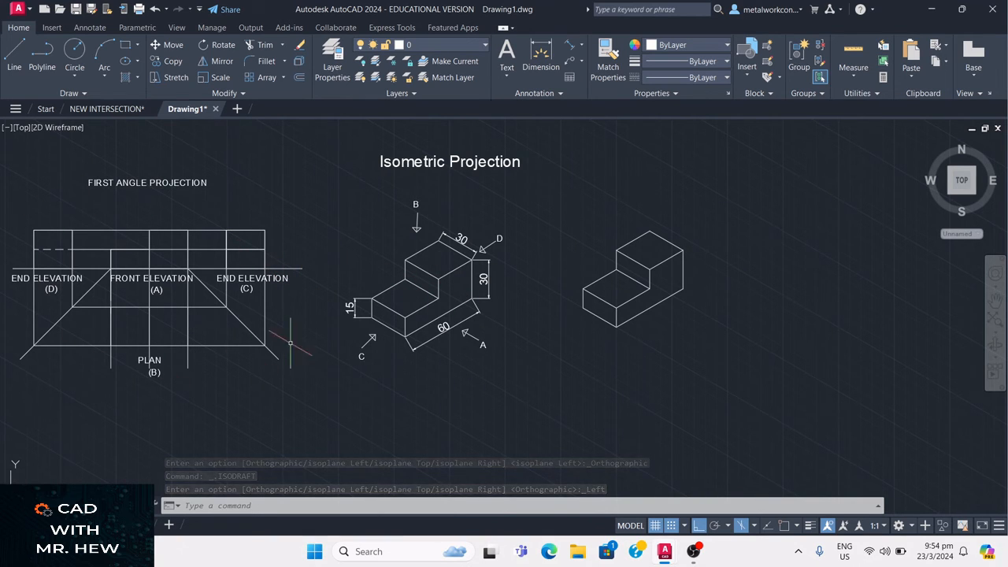
left_click(754, 527)
left_click(786, 485)
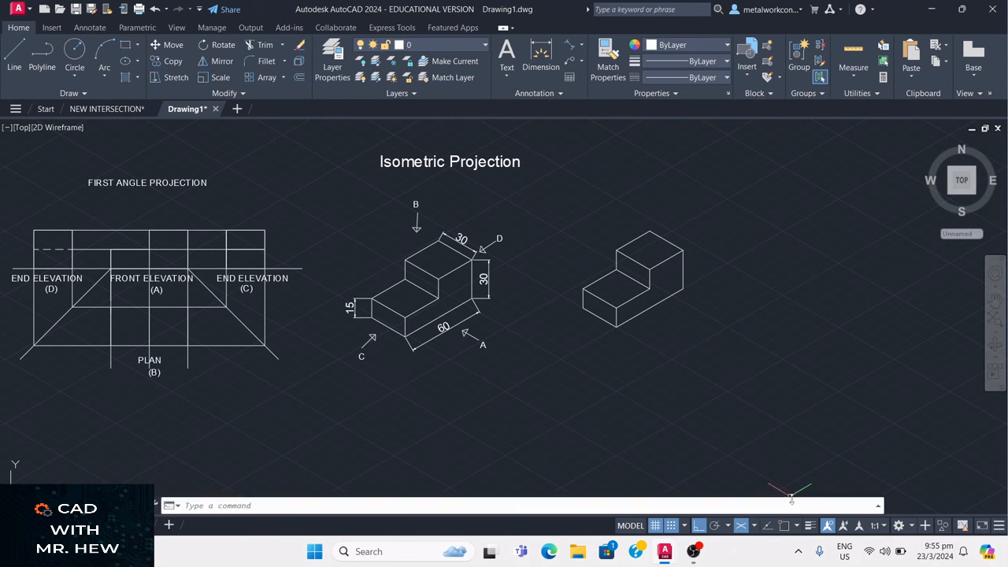
left_click(753, 525)
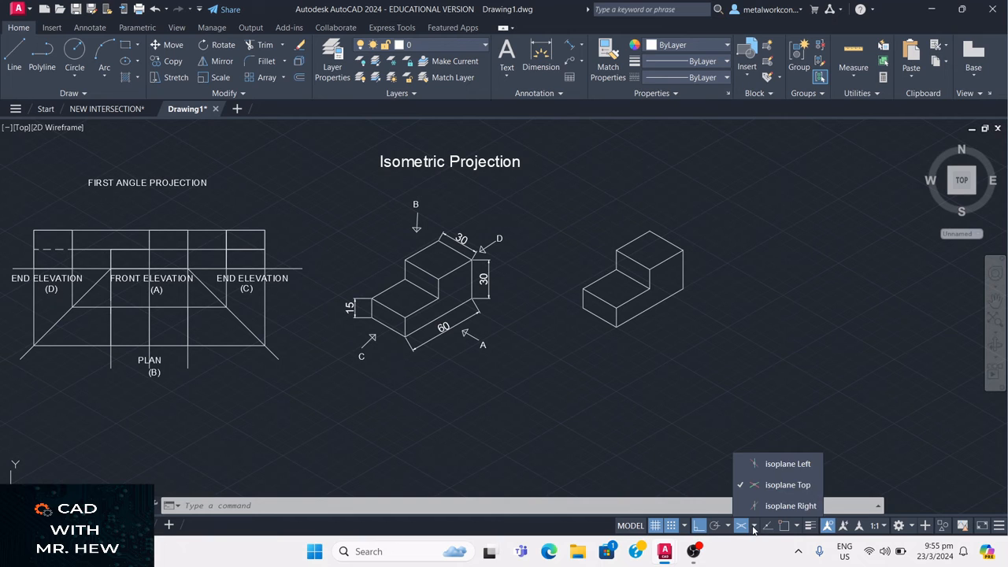
left_click(770, 464)
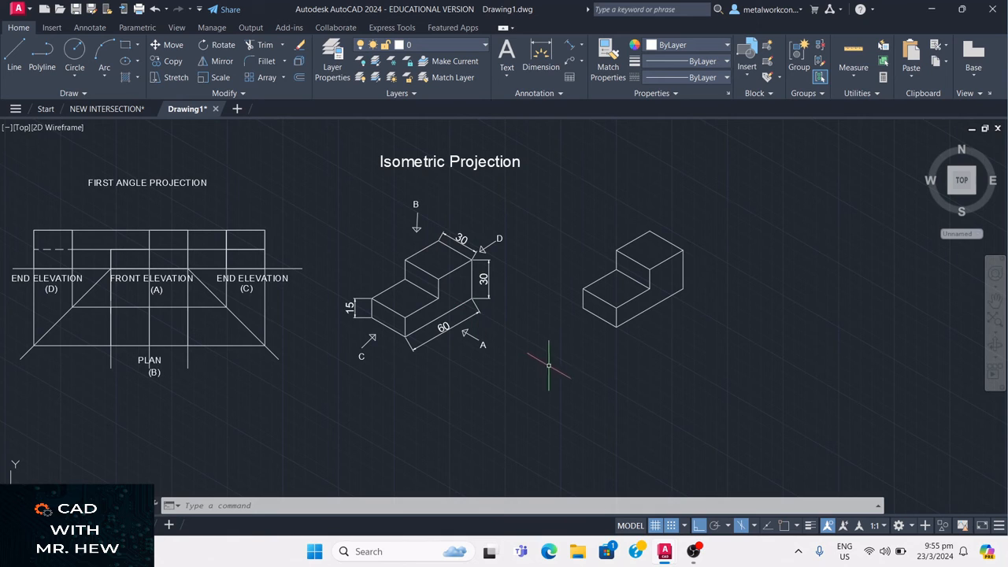
left_click(740, 528)
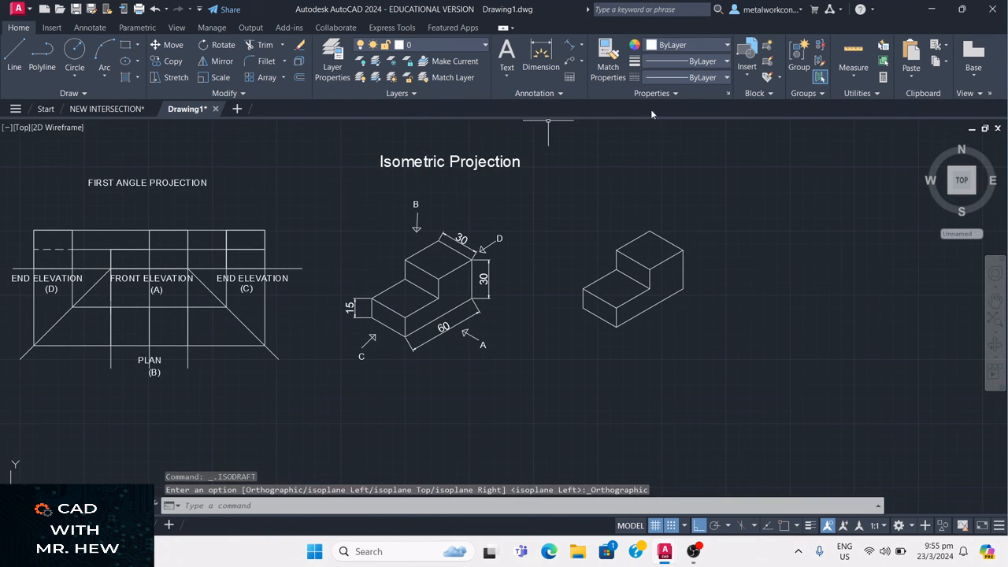